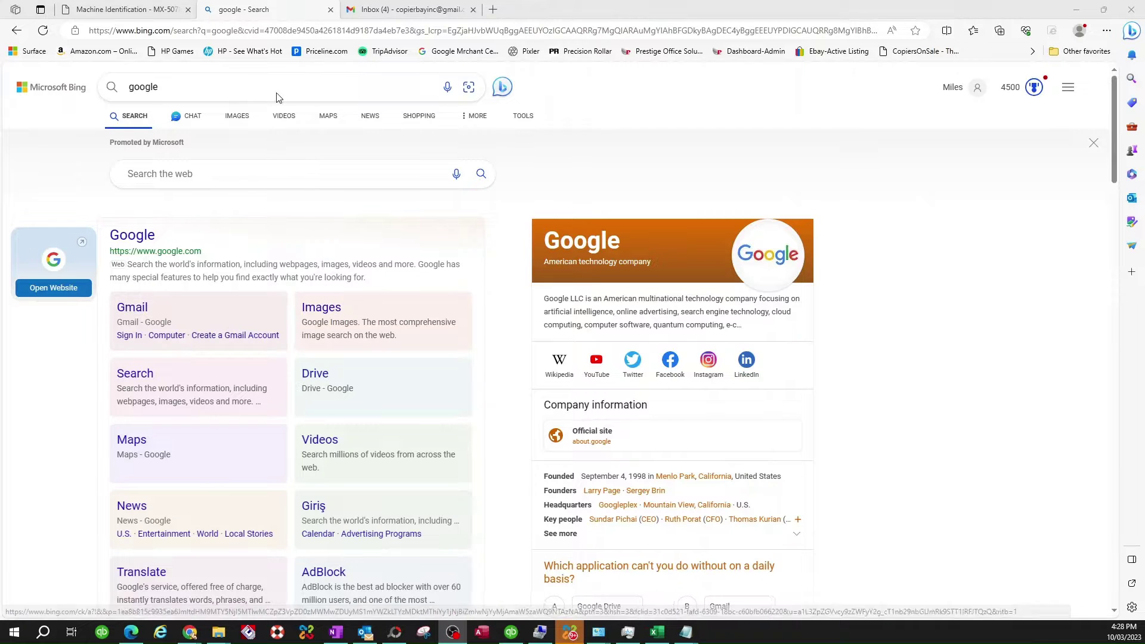
Step: Load the copier's web interface at 192.168.0.78
left_click(179, 32)
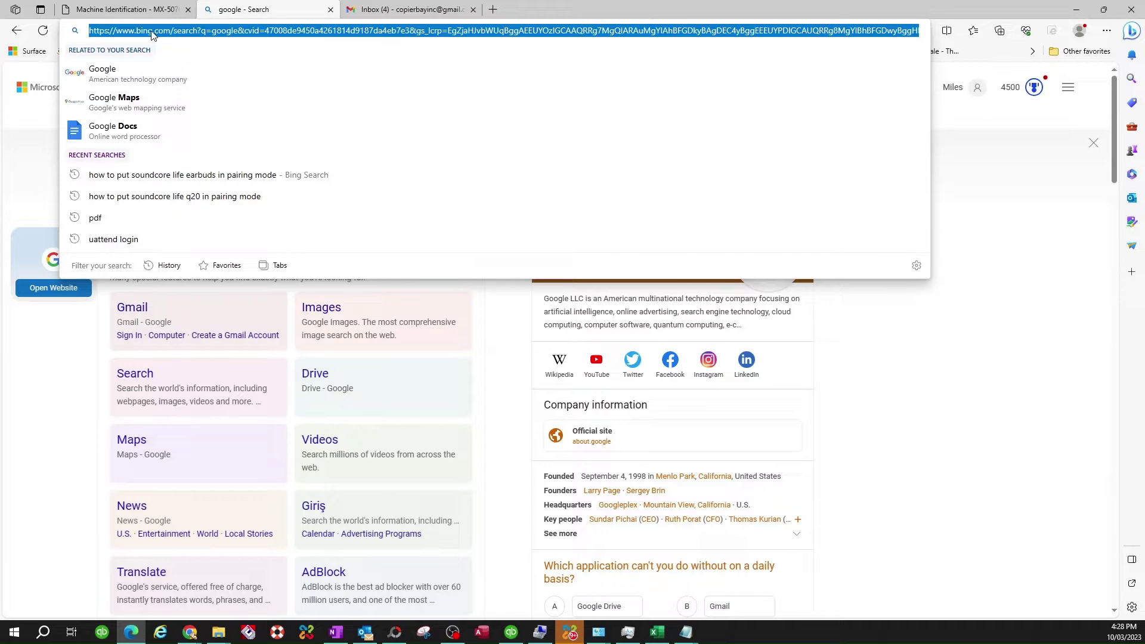
type("192.168.0.")
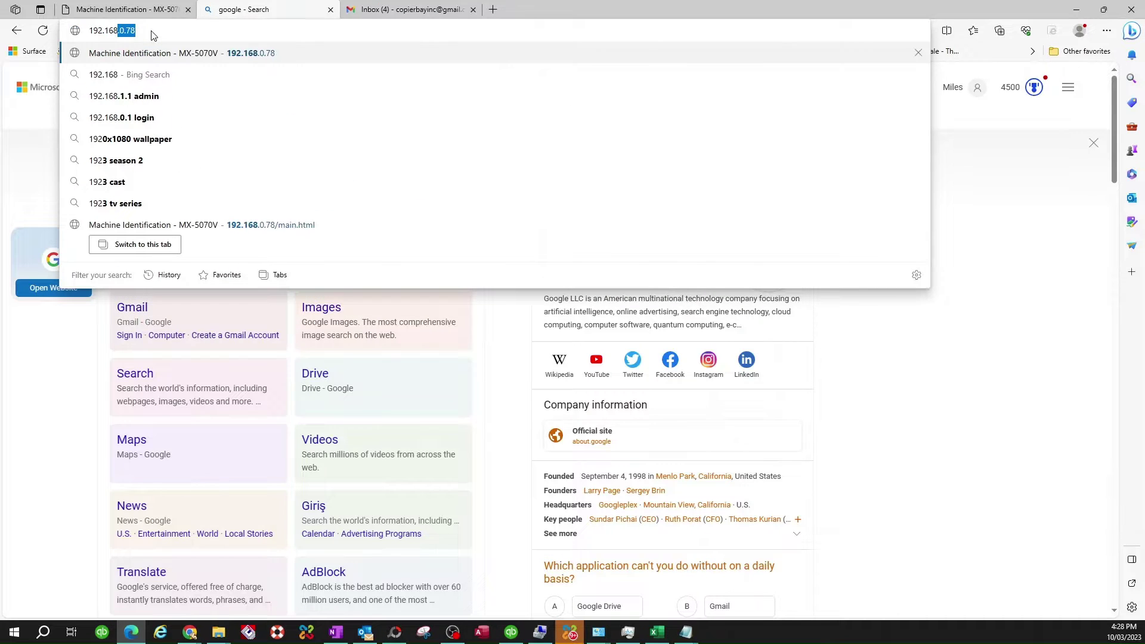
type("78")
key("Return")
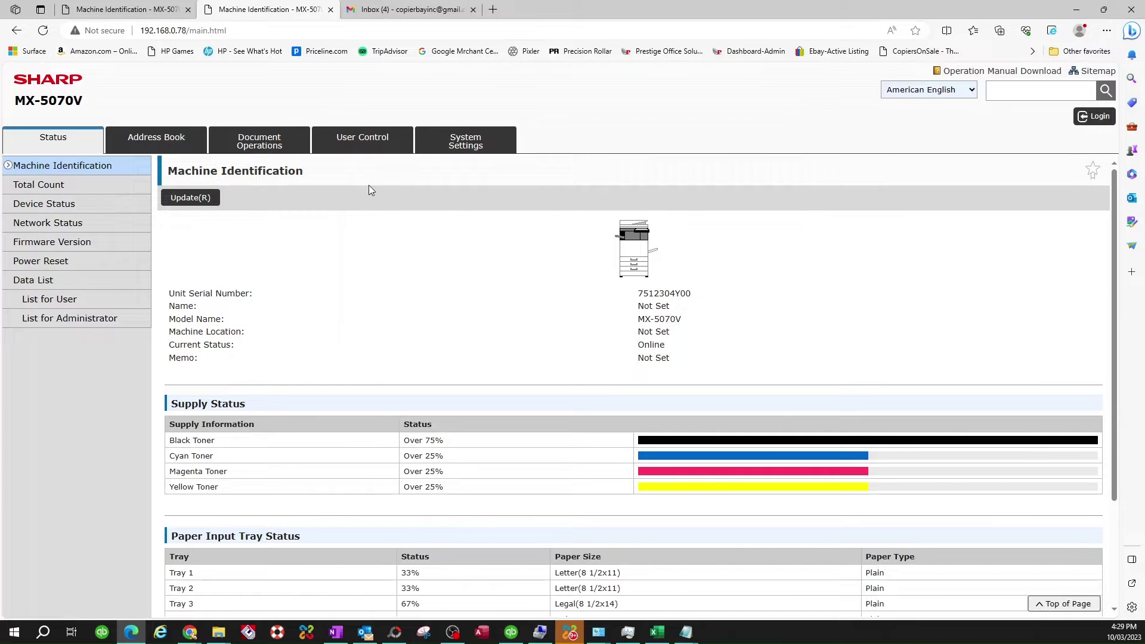
Step: Log in as Administrator with the administrator password
left_click(1097, 116)
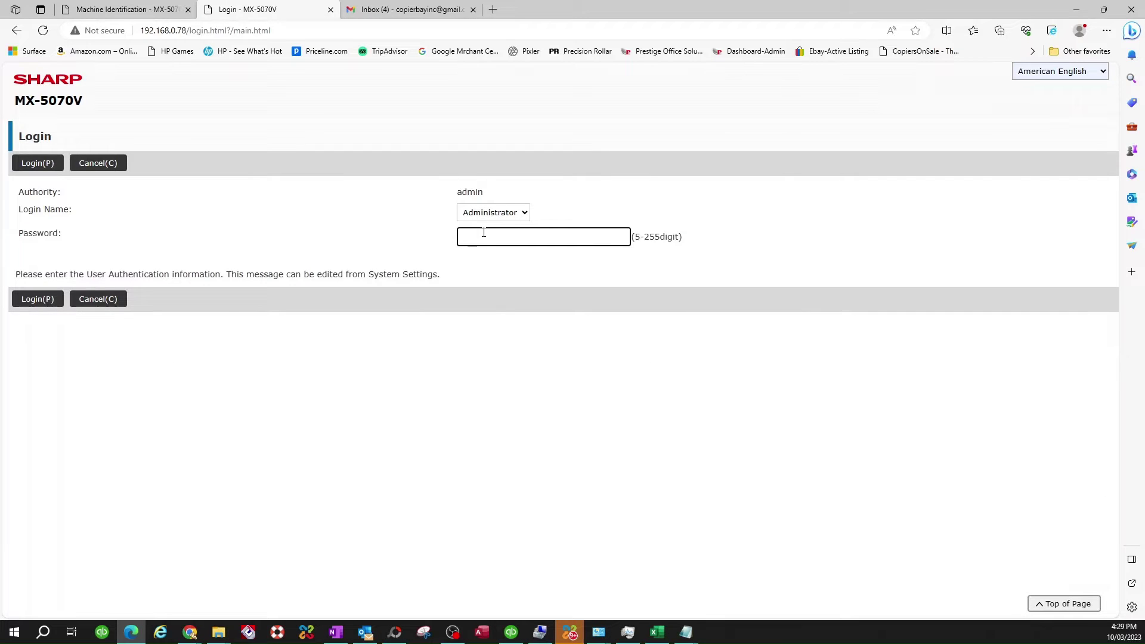
type("admin")
left_click(619, 237)
left_click(40, 167)
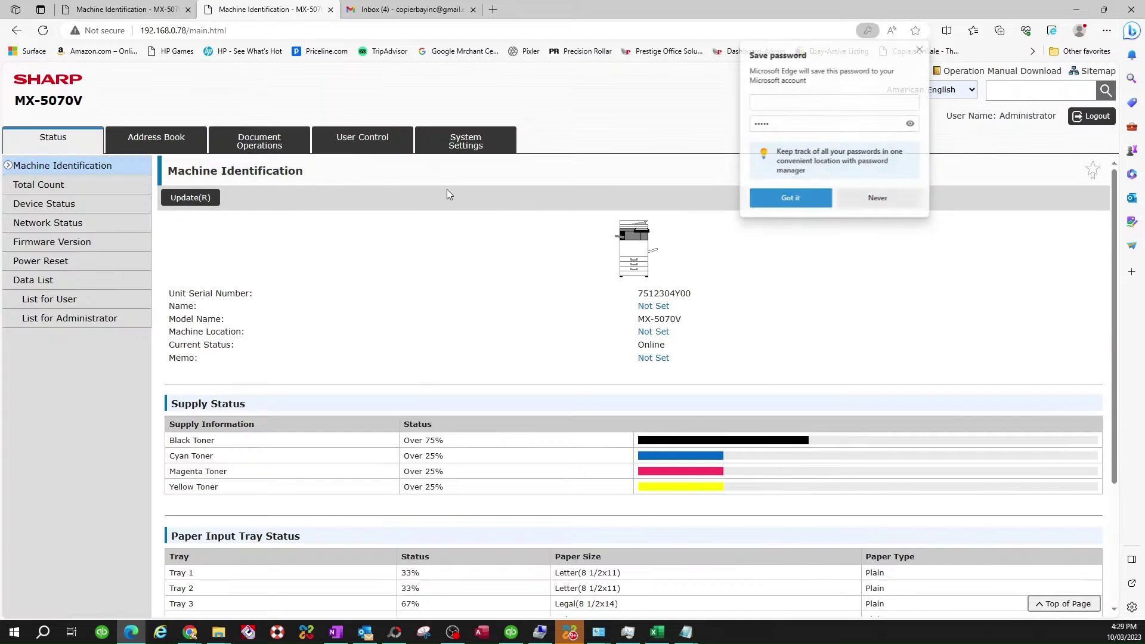
Step: Dismiss Edge's offer to save the login password
left_click(919, 52)
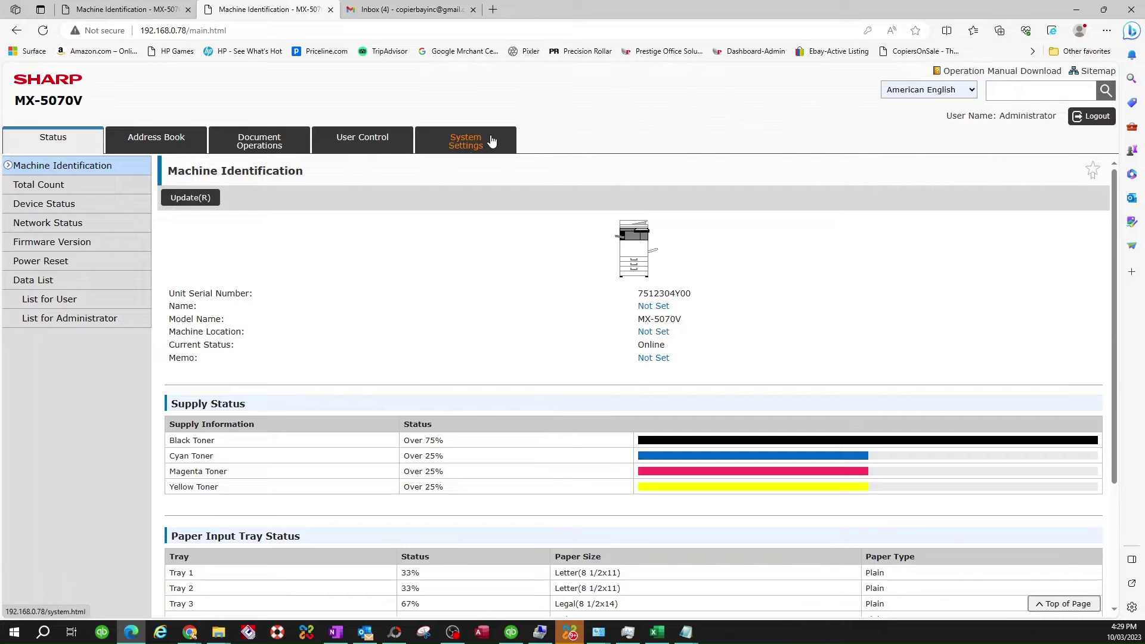
Step: Open the copier's Network Settings under System Settings
left_click(468, 148)
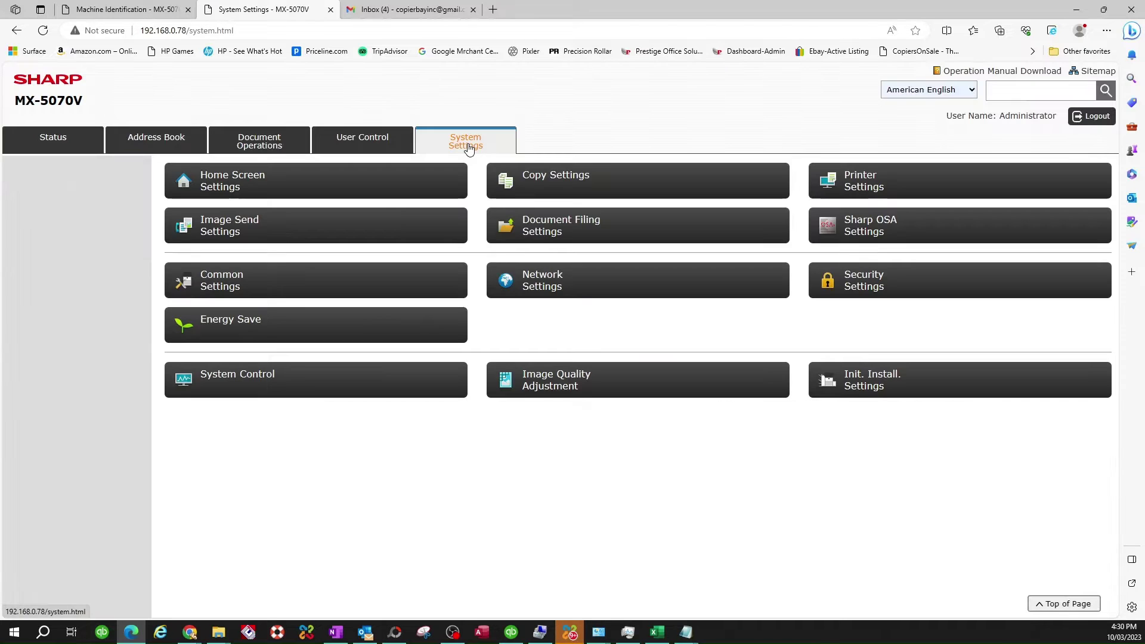
left_click(542, 291)
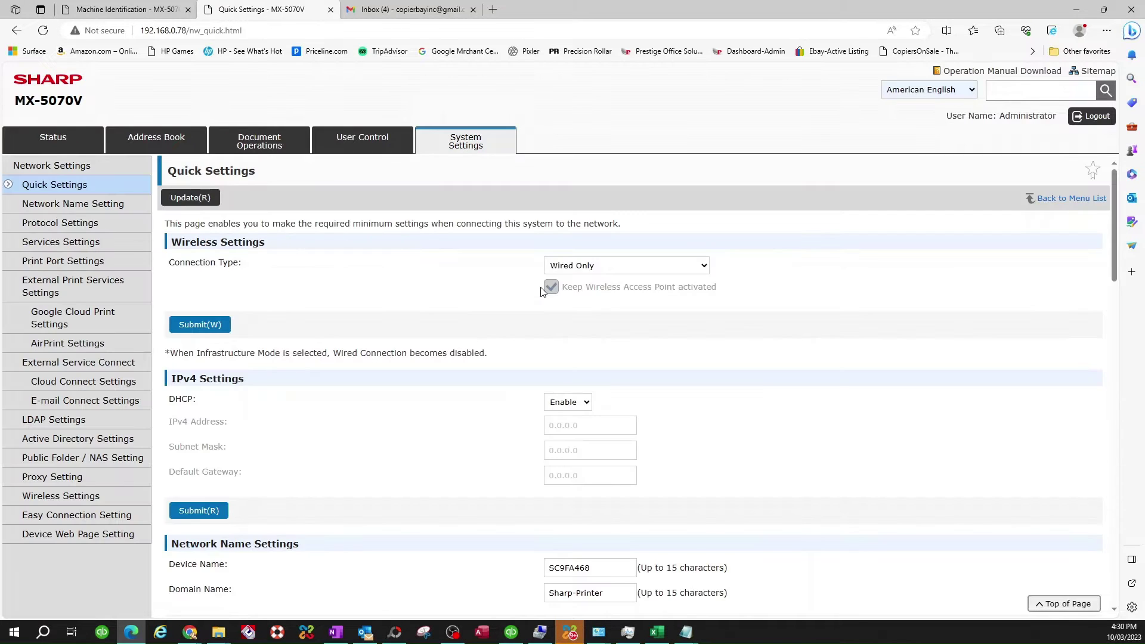
scroll(348, 399, "down", 3)
scroll(347, 399, "up", 1)
scroll(348, 400, "down", 4)
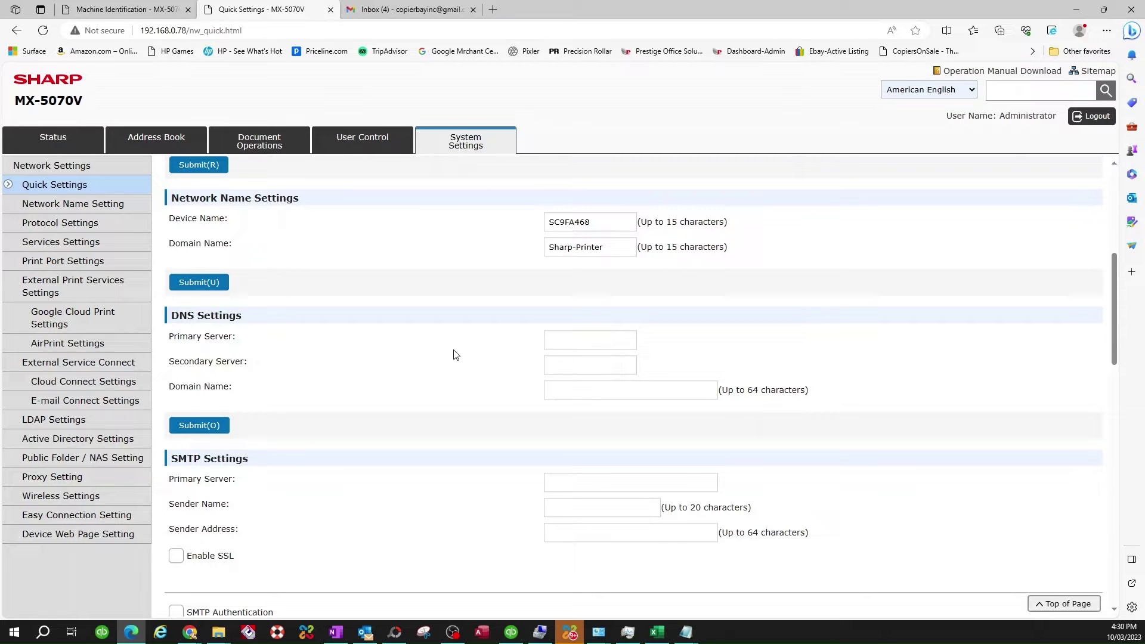
Step: Enter 8.8.8.8 and 8.8.4.4 as primary and secondary DNS servers and submit
left_click(561, 340)
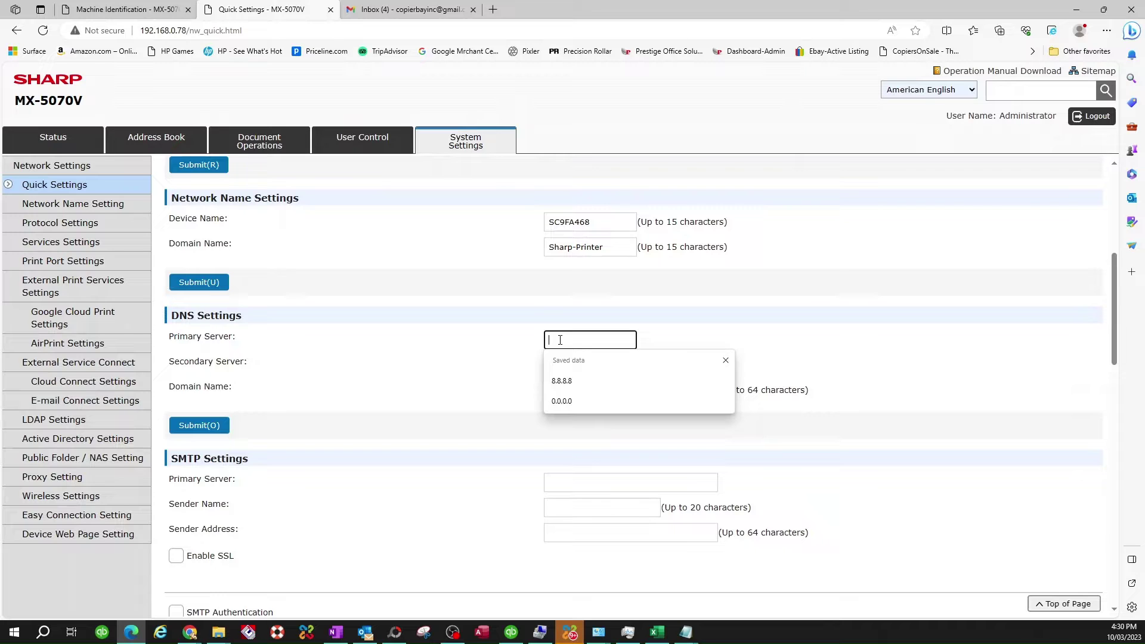
type("8.8.8.8")
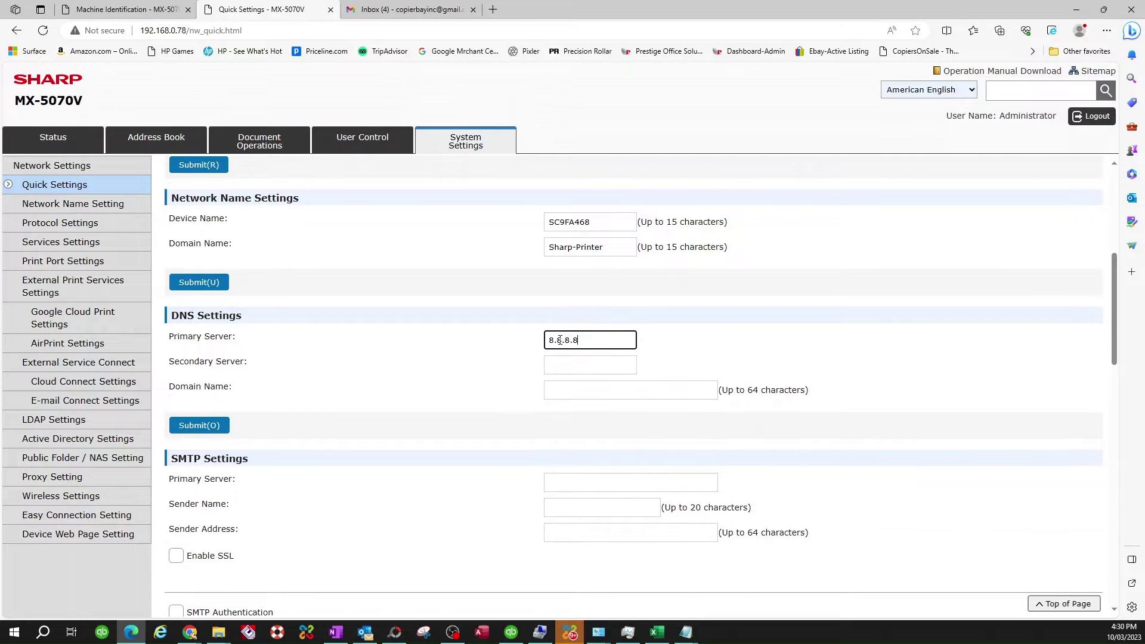
left_click(553, 367)
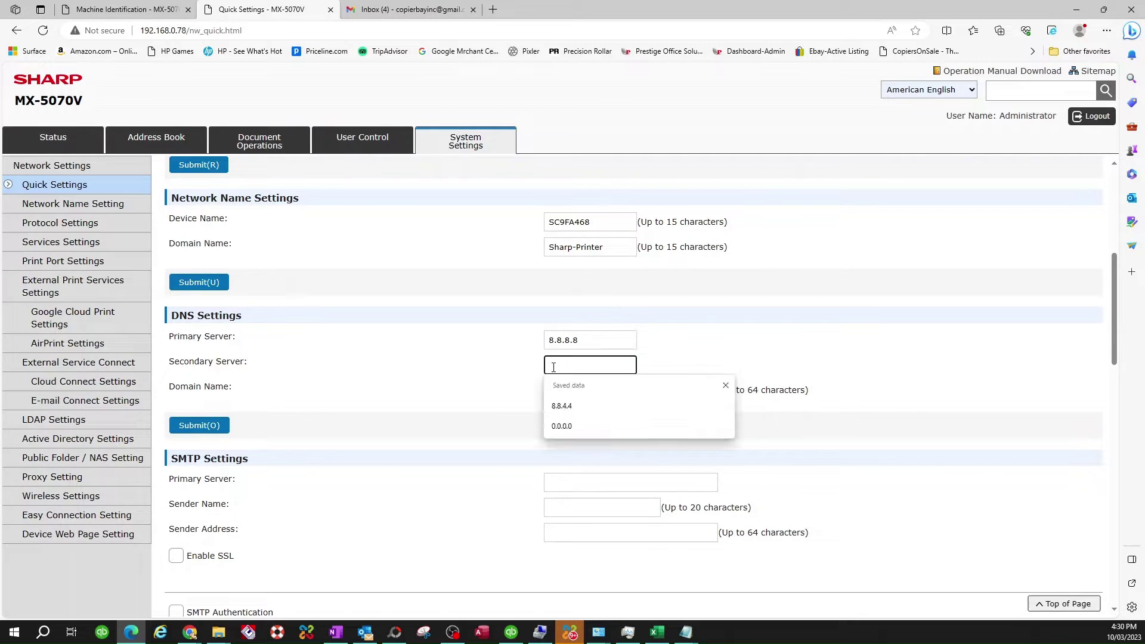
type("8.8.4.4")
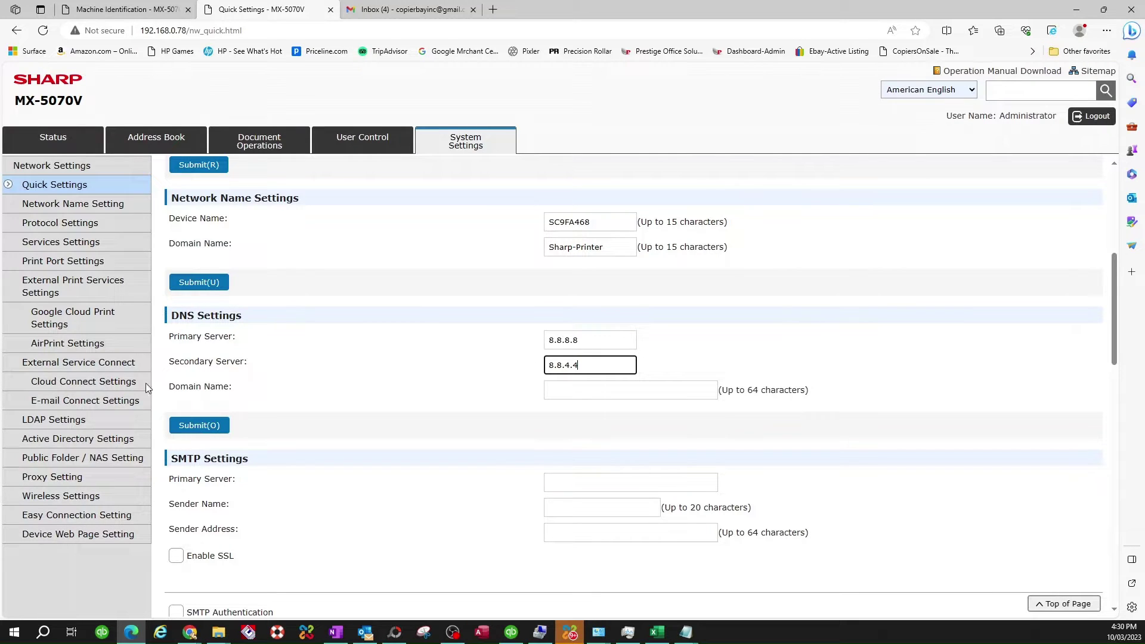
left_click(199, 426)
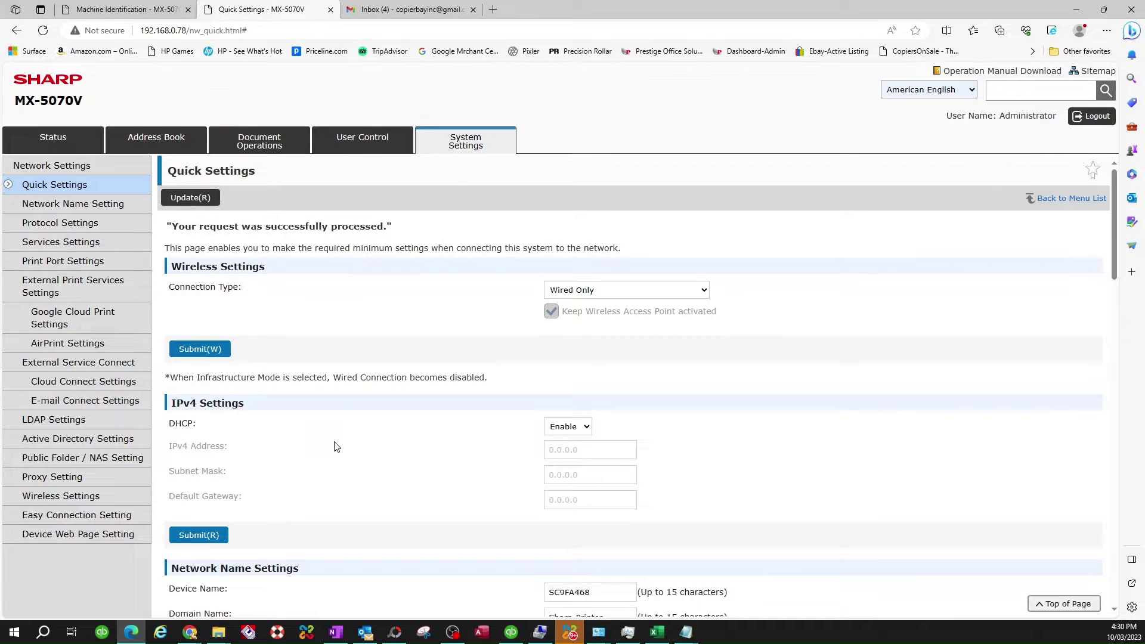
scroll(337, 446, "down", 6)
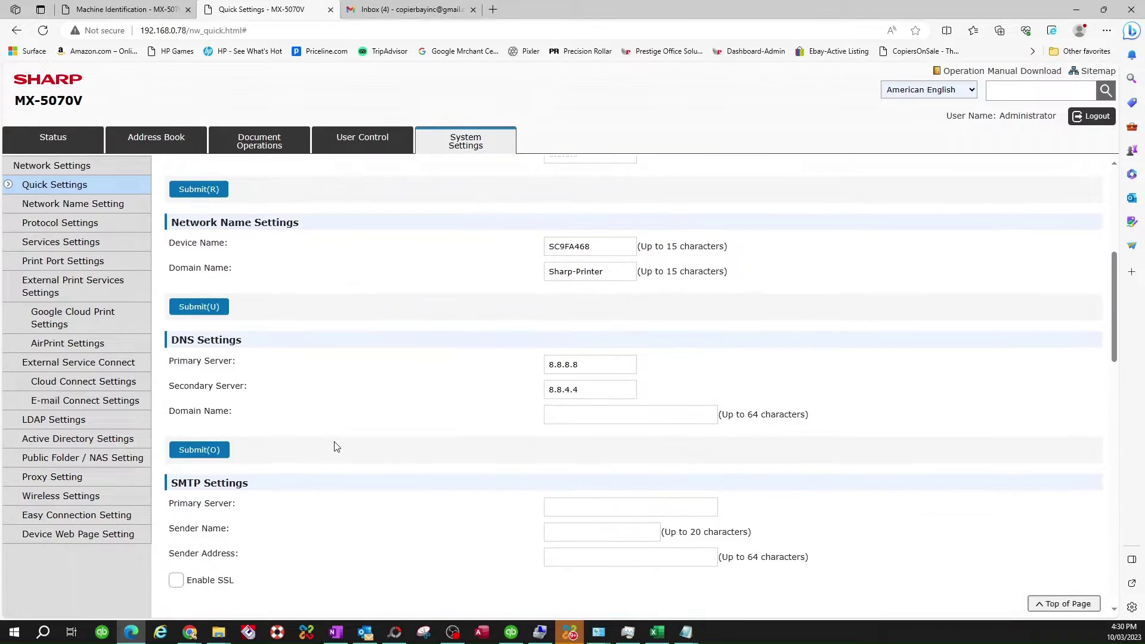
scroll(337, 447, "down", 2)
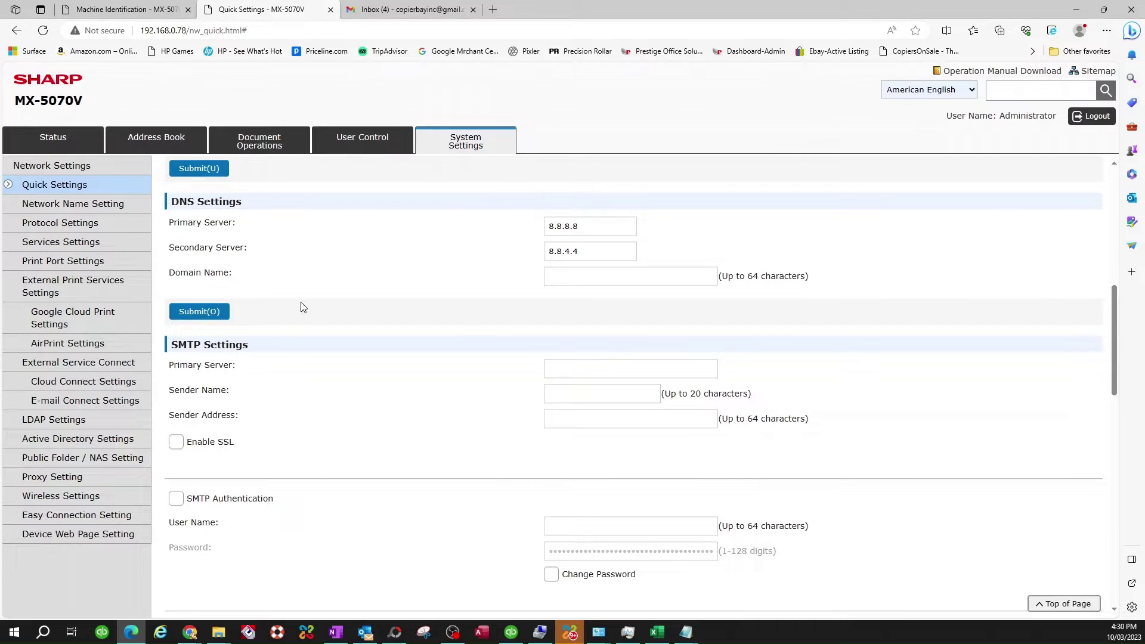
scroll(184, 292, "down", 1)
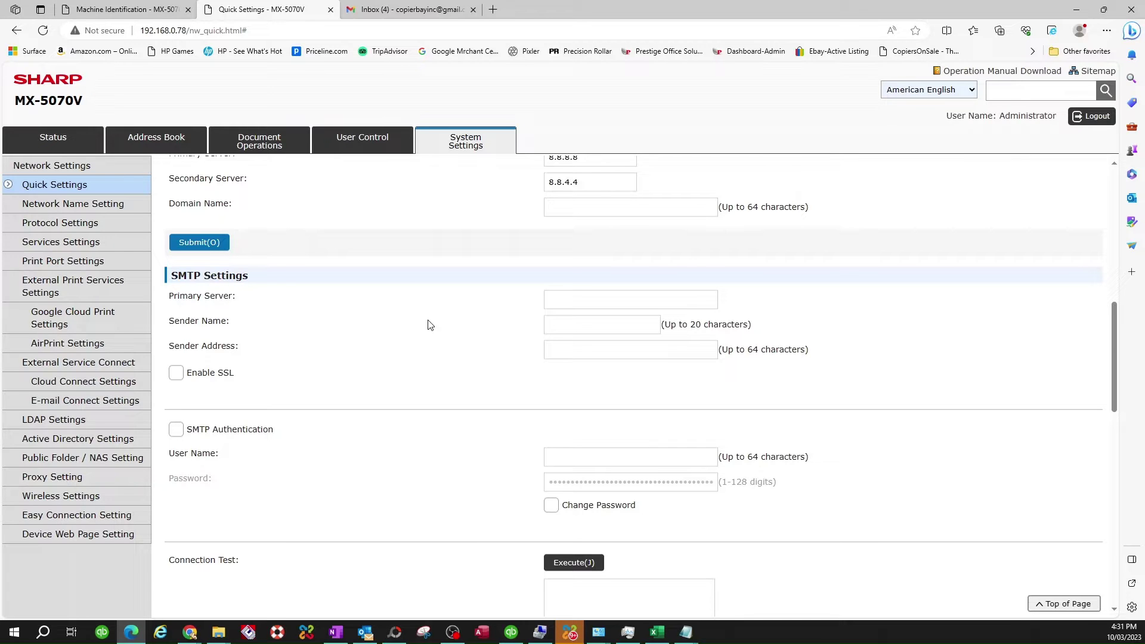
Step: Switch to the Gmail inbox tab and open the Google account panel
left_click(390, 12)
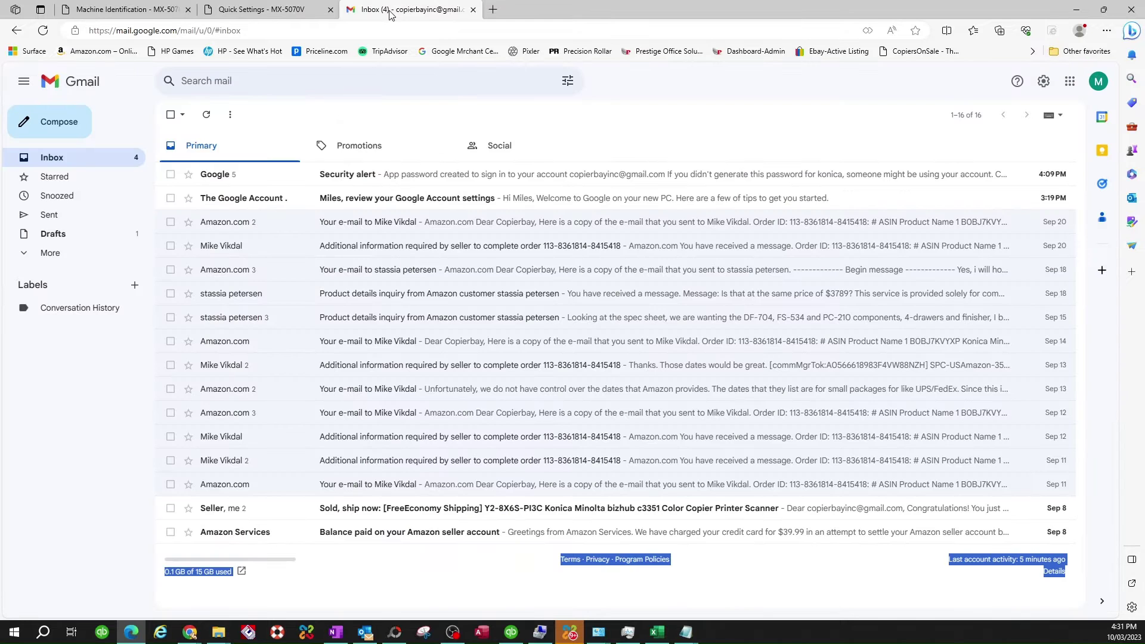
mouse_move(937, 182)
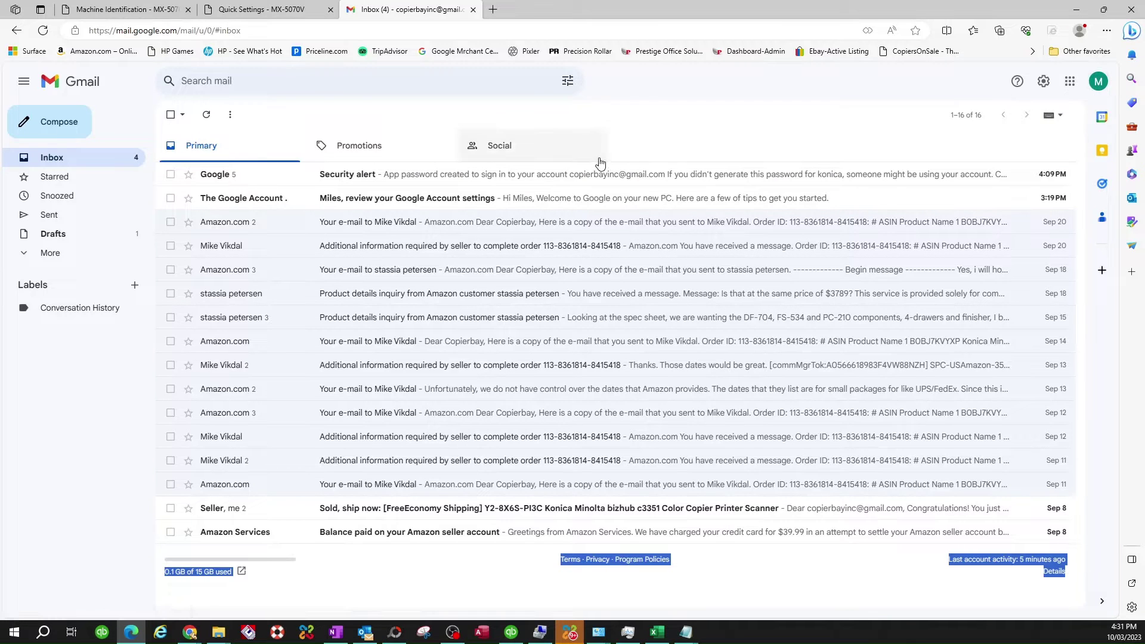
left_click(1099, 87)
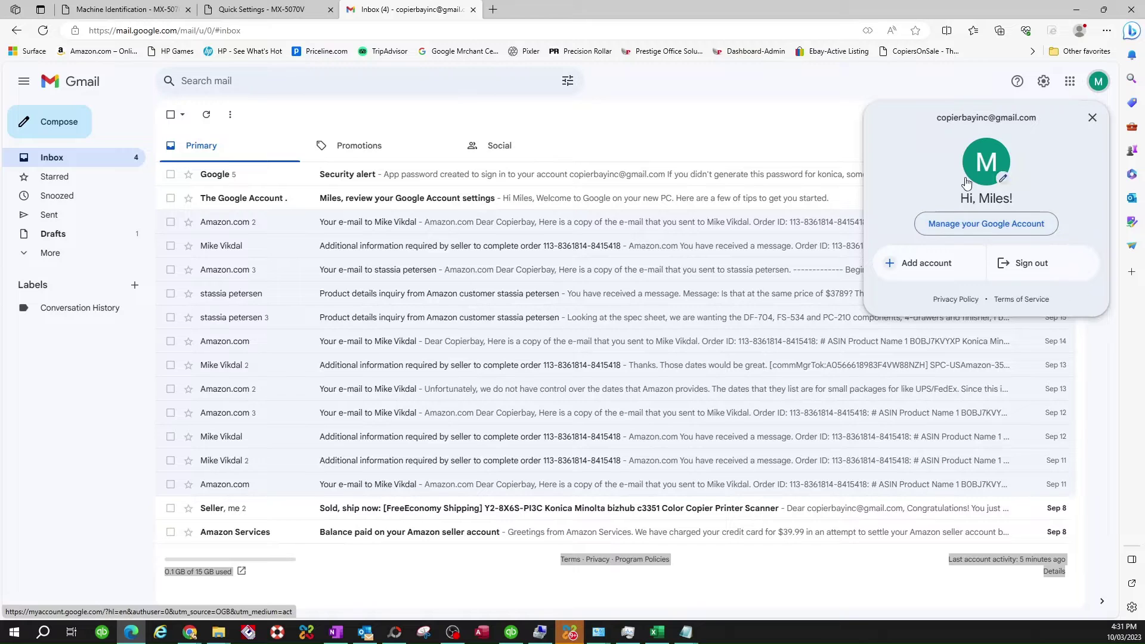
Step: Go to the Google Account page via 'my' in the address bar and open Security
left_click(253, 30)
type("my")
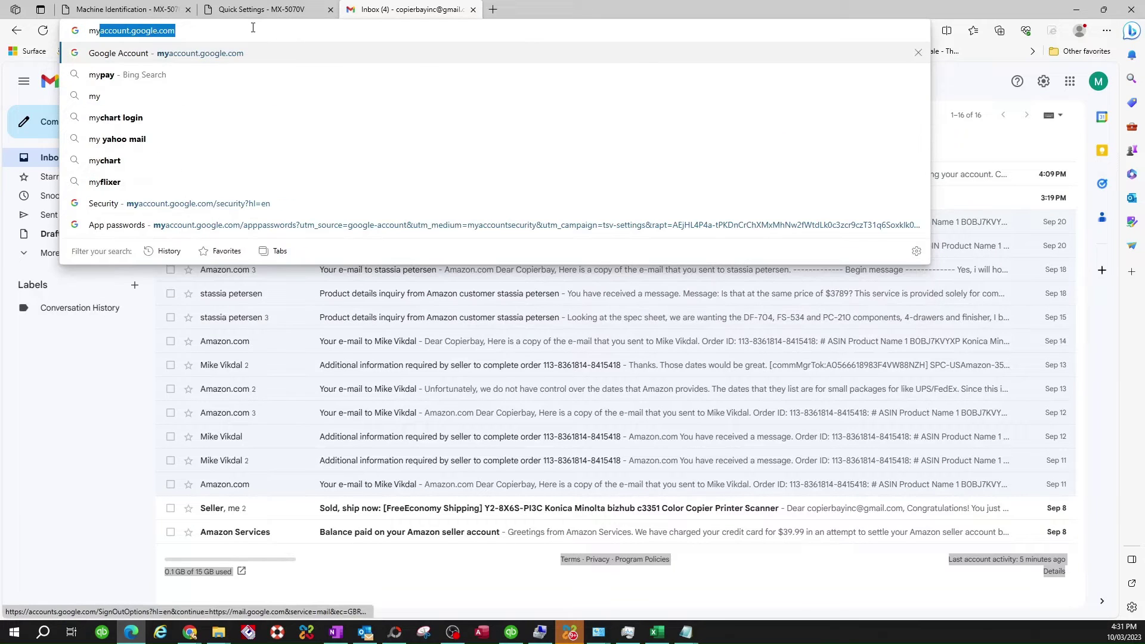
key("Return")
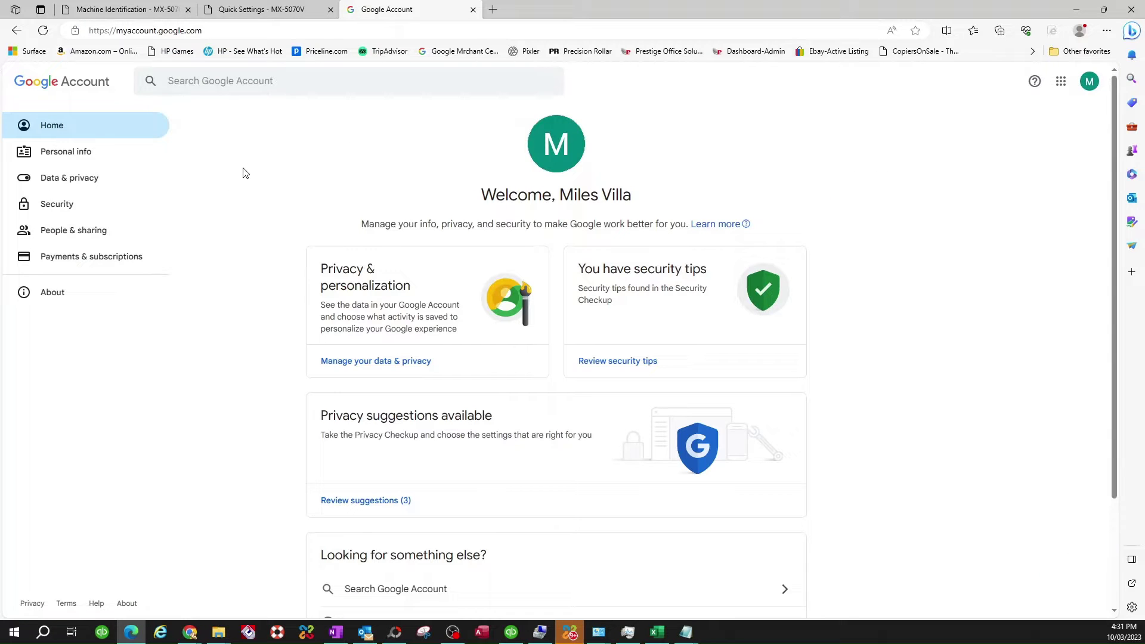
left_click(57, 206)
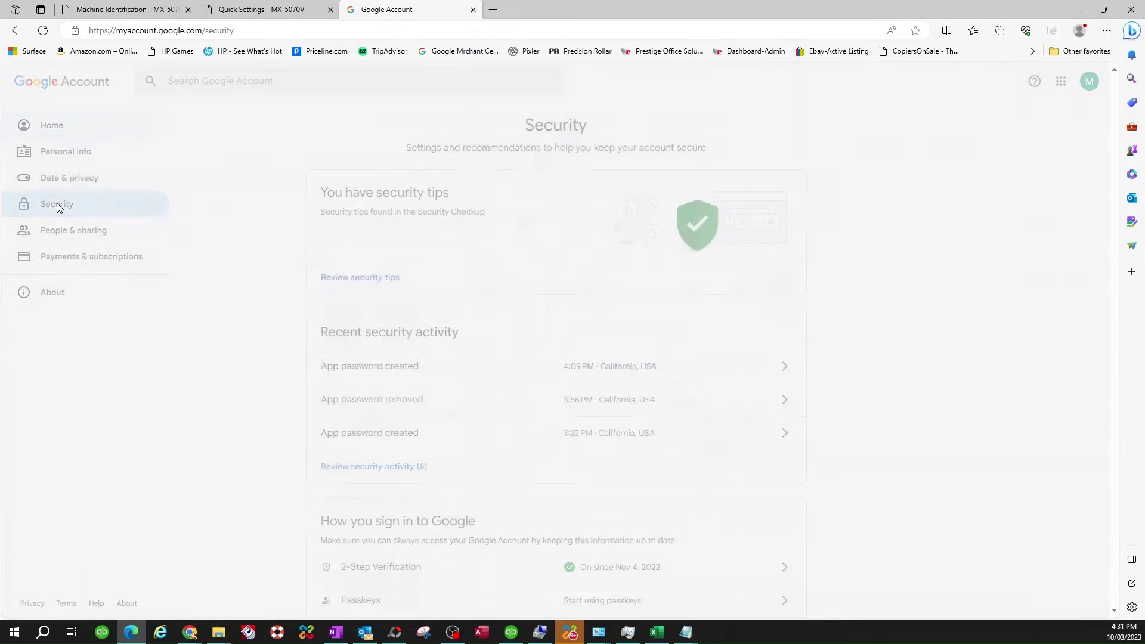
Step: Open 2-Step Verification, re-confirming the account password
scroll(400, 376, "down", 5)
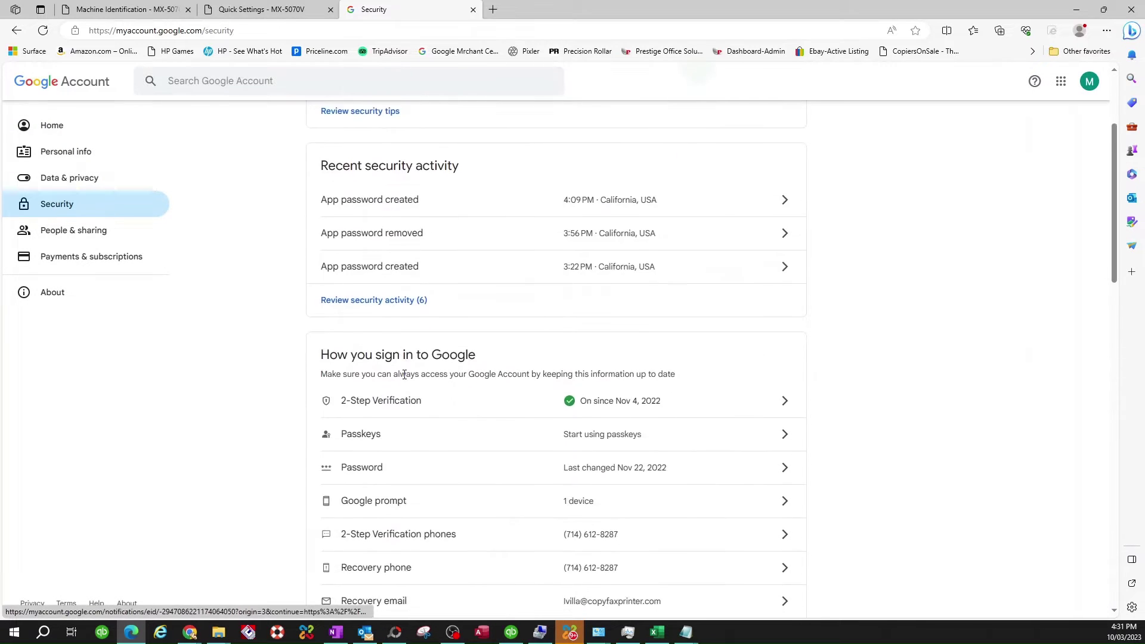
scroll(444, 245, "up", 1)
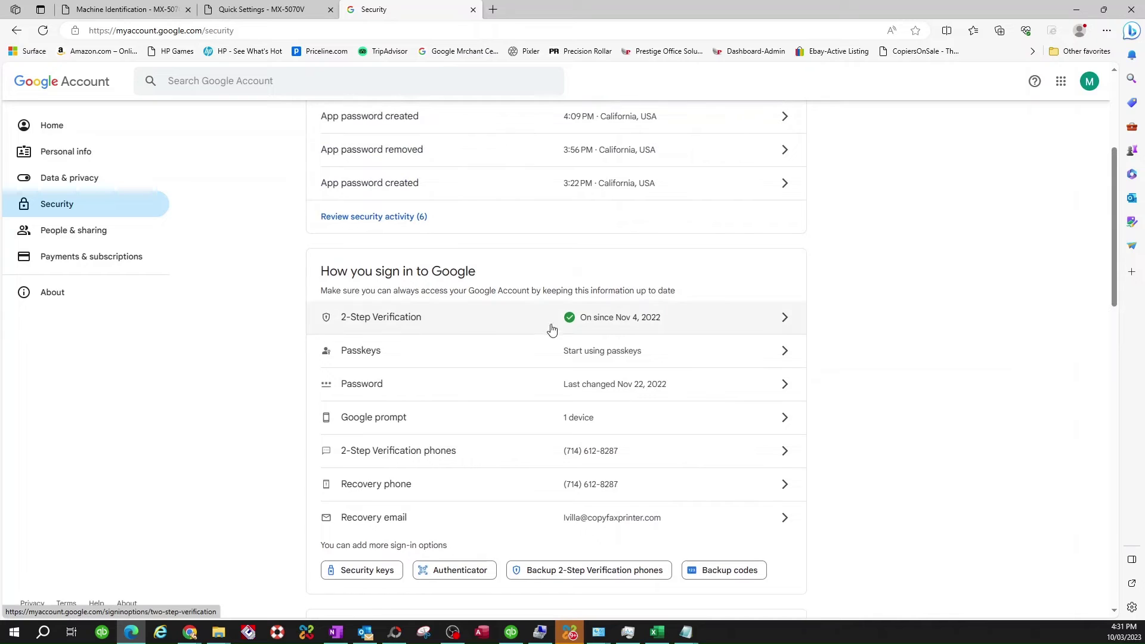
left_click(548, 323)
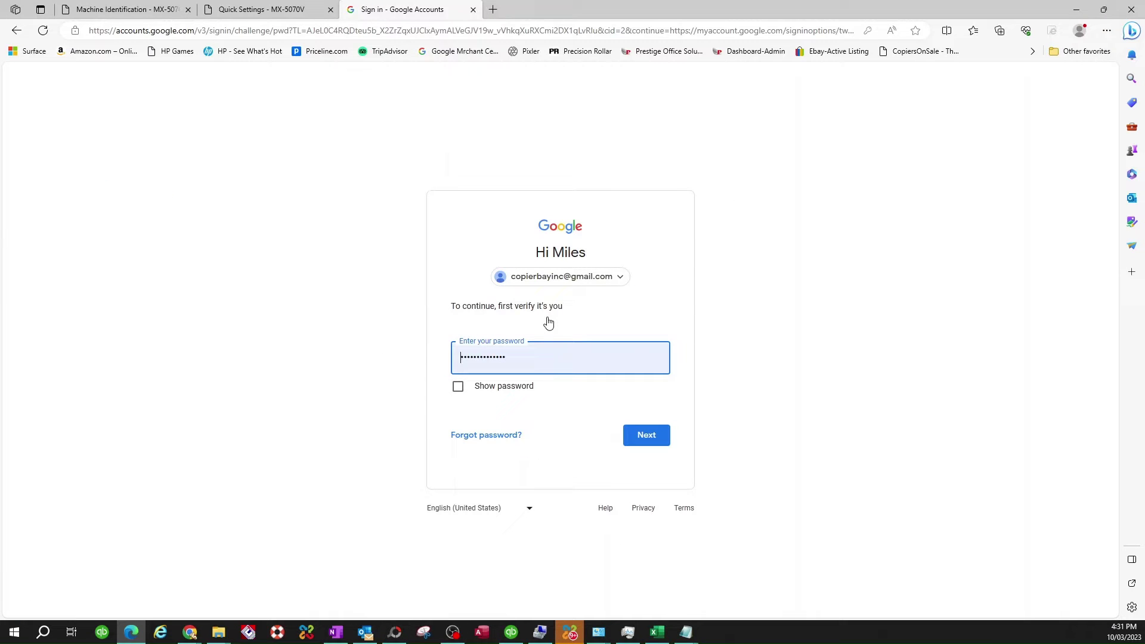
left_click(640, 435)
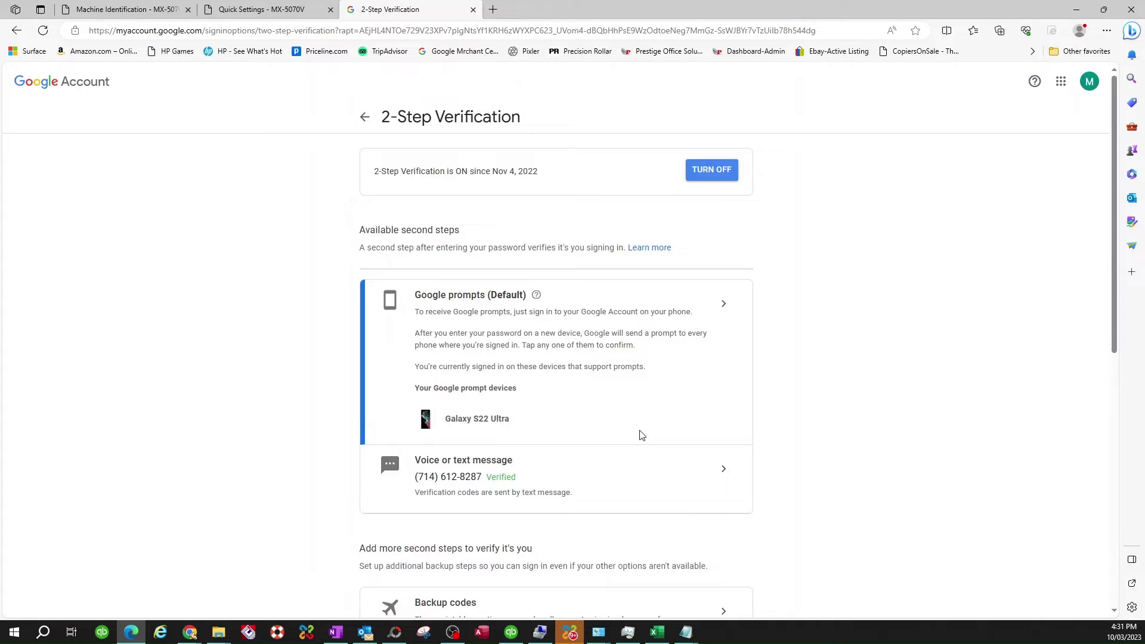
scroll(468, 317, "down", 1)
scroll(469, 319, "up", 1)
scroll(525, 309, "down", 8)
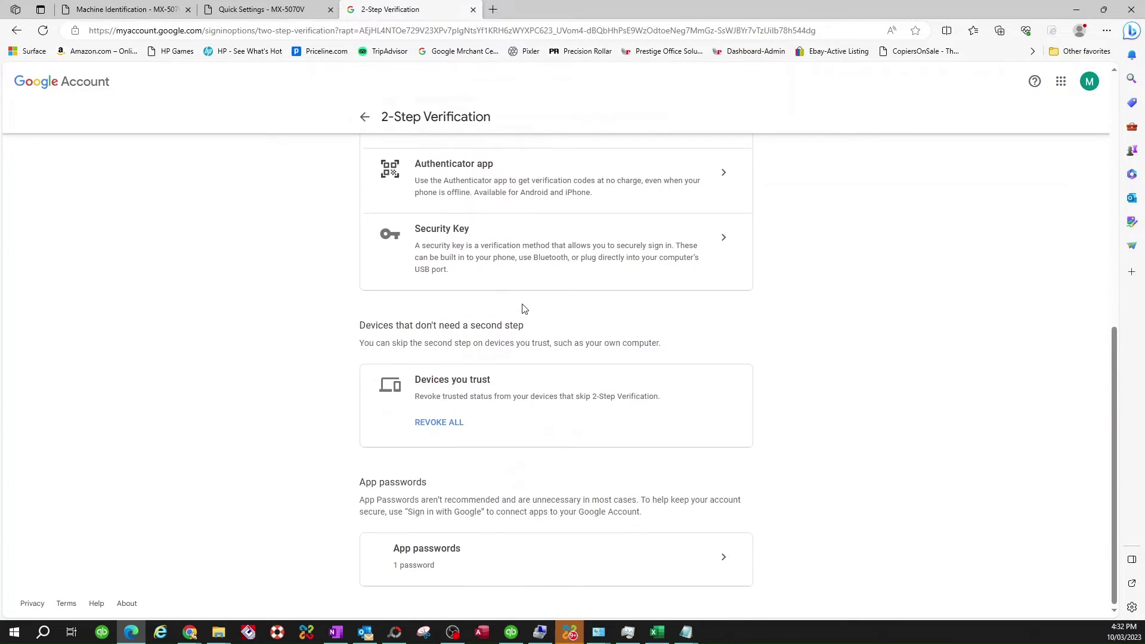
Step: Revoke the old 'sharp copier' app password, generate a new 'sharp copier' one and select it
left_click(724, 565)
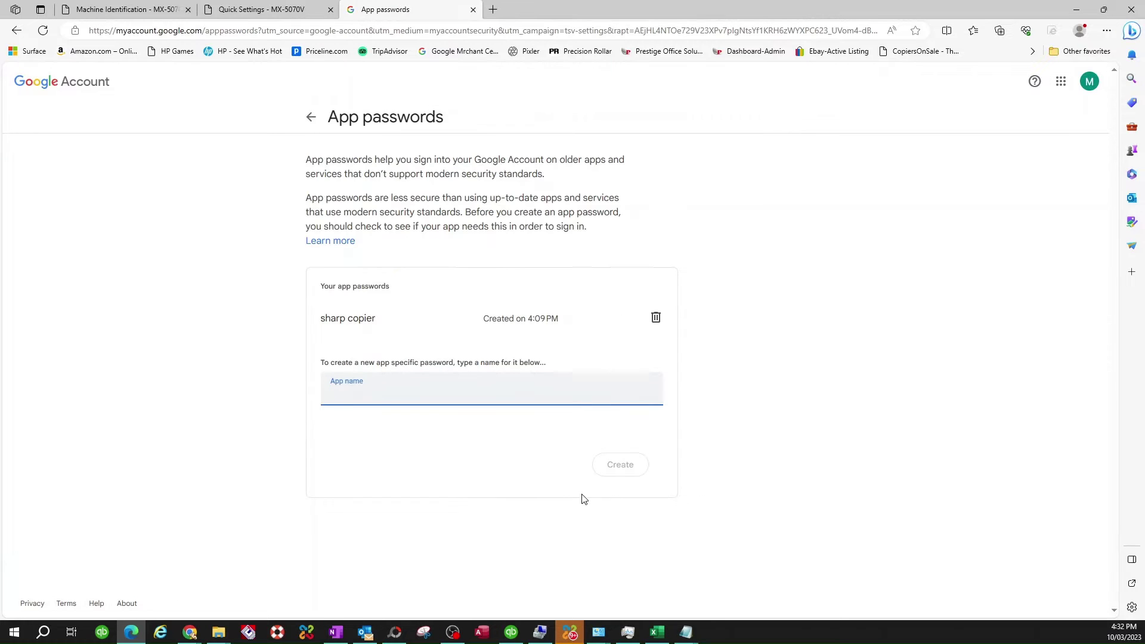
left_click(656, 319)
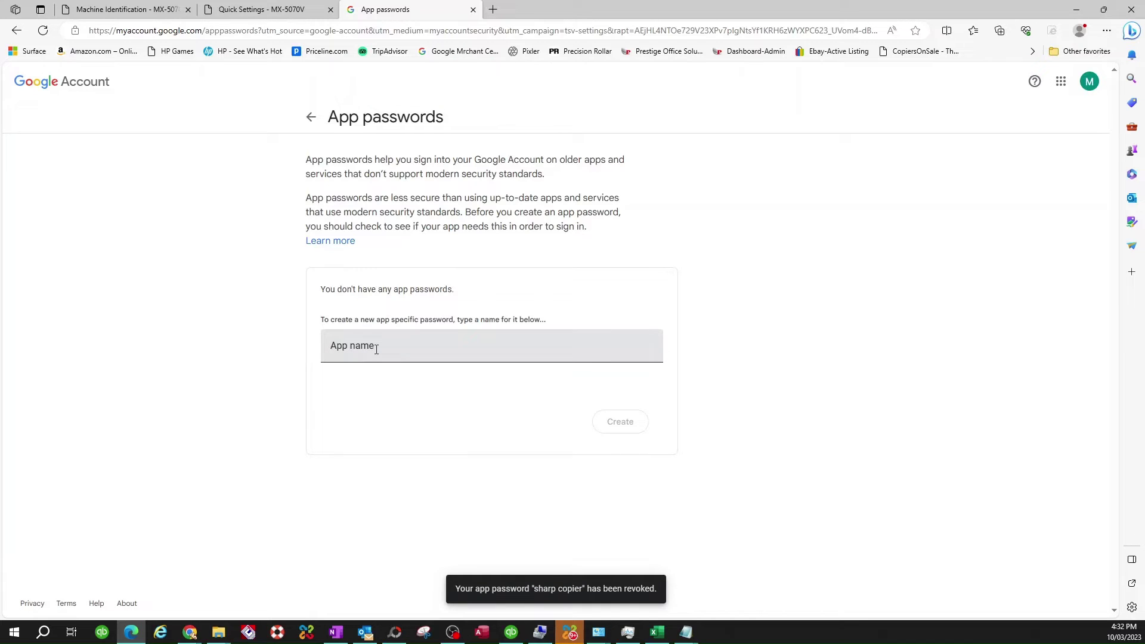
left_click(377, 350)
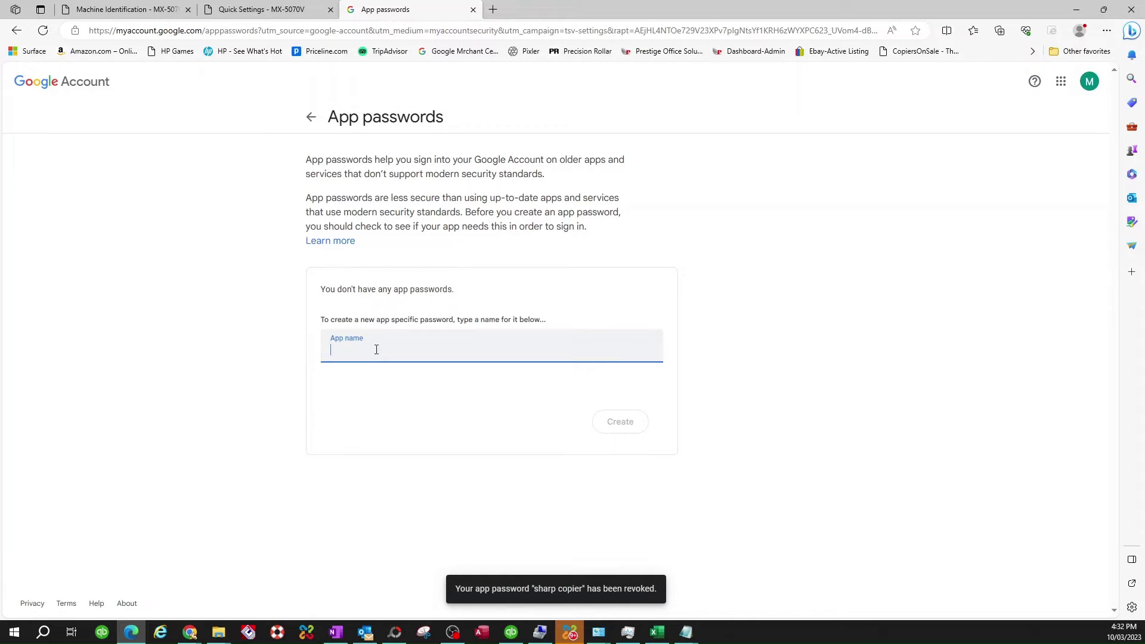
type("sharp copier")
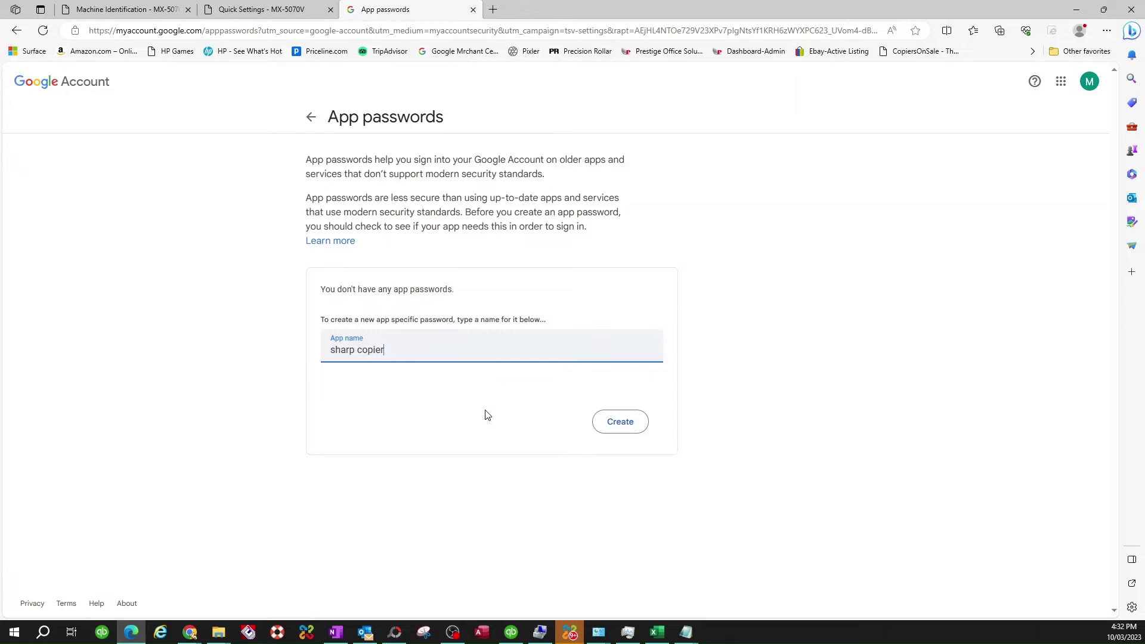
left_click(622, 426)
left_click_drag(634, 298, 499, 305)
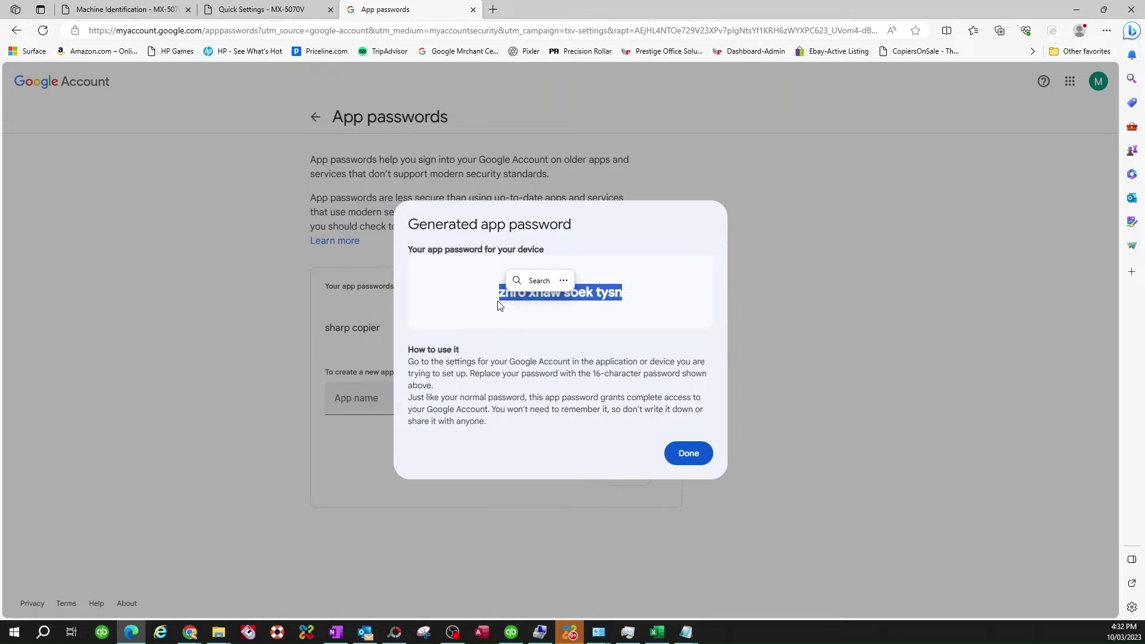
Step: Paste the new app password into an untitled Notepad note, zoom in, and minimize Notepad
key("ctrl+c")
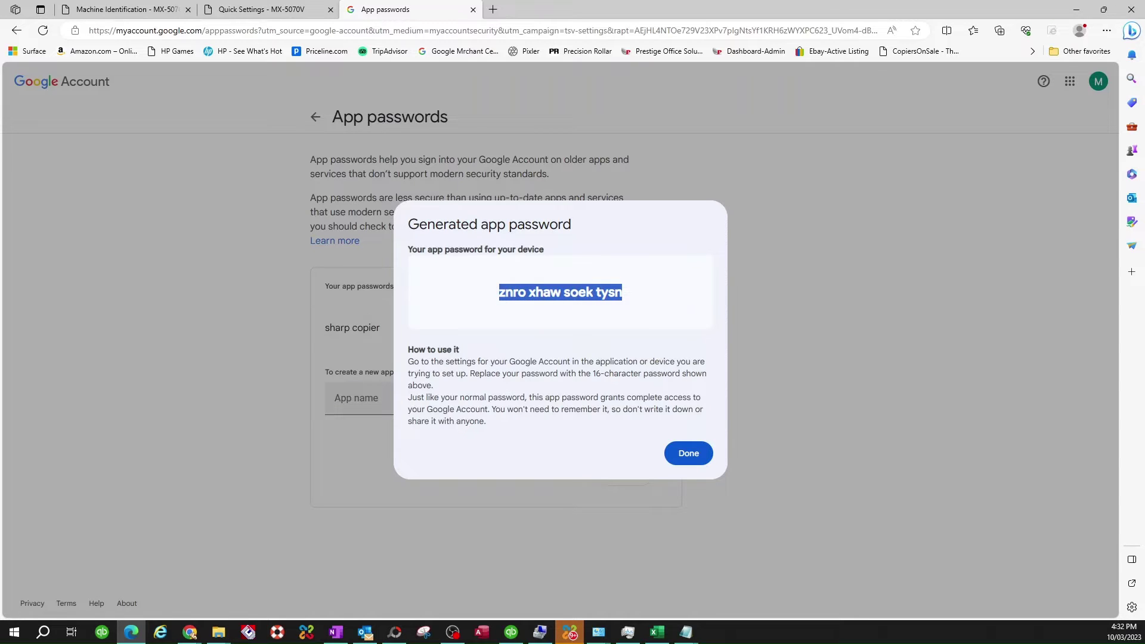
key("alt+Tab")
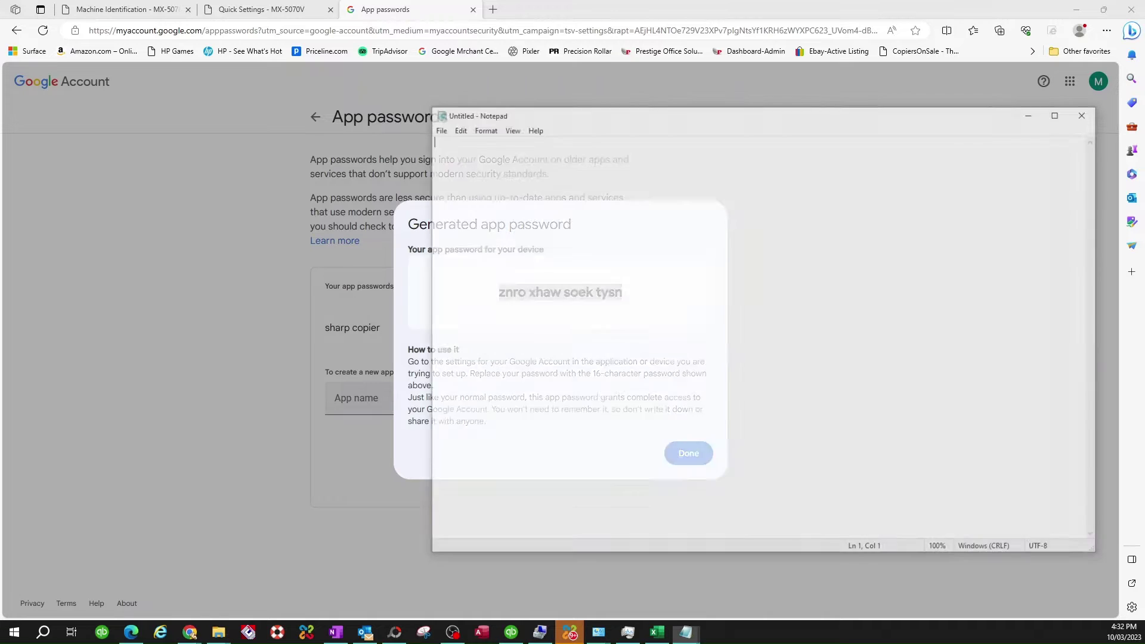
key("ctrl+v")
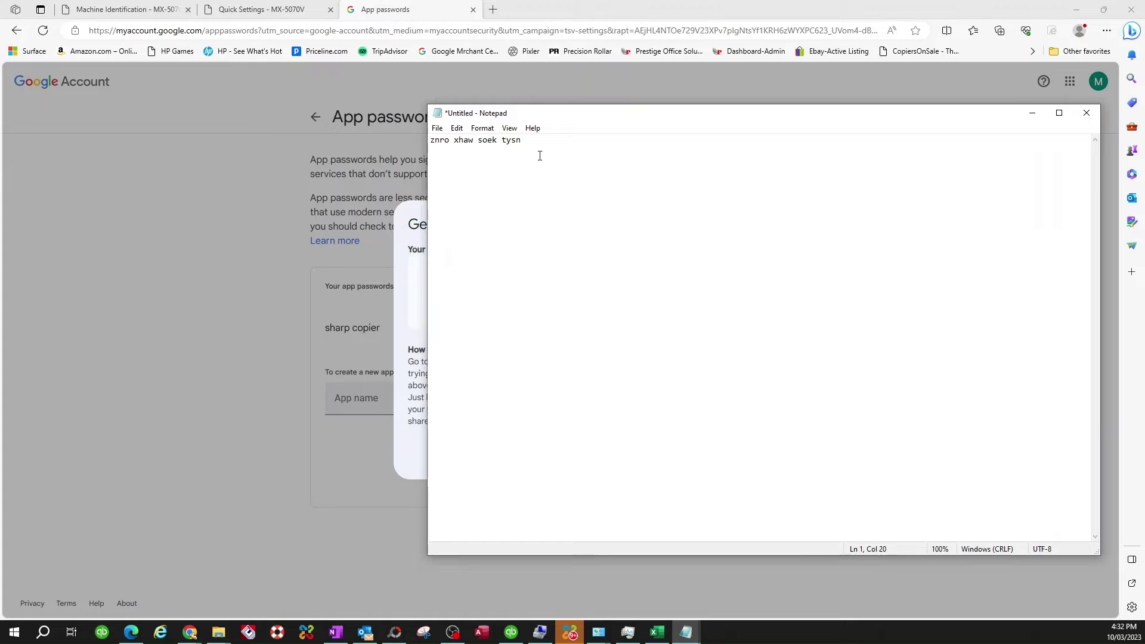
key("ctrl+plus")
key("ctrl+plus")
key("ctrl+plus")
key("ctrl+plus")
key("ctrl+plus")
key("ctrl+plus")
key("ctrl+plus")
key("ctrl+plus")
key("ctrl+plus")
key("ctrl+plus")
key("ctrl+plus")
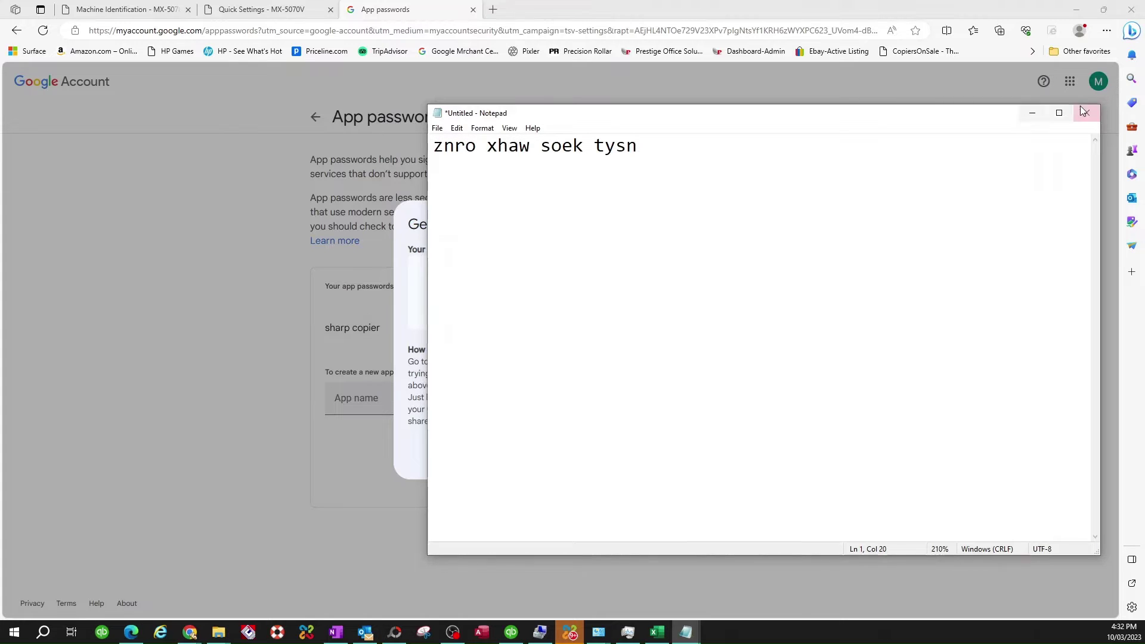
left_click(1031, 114)
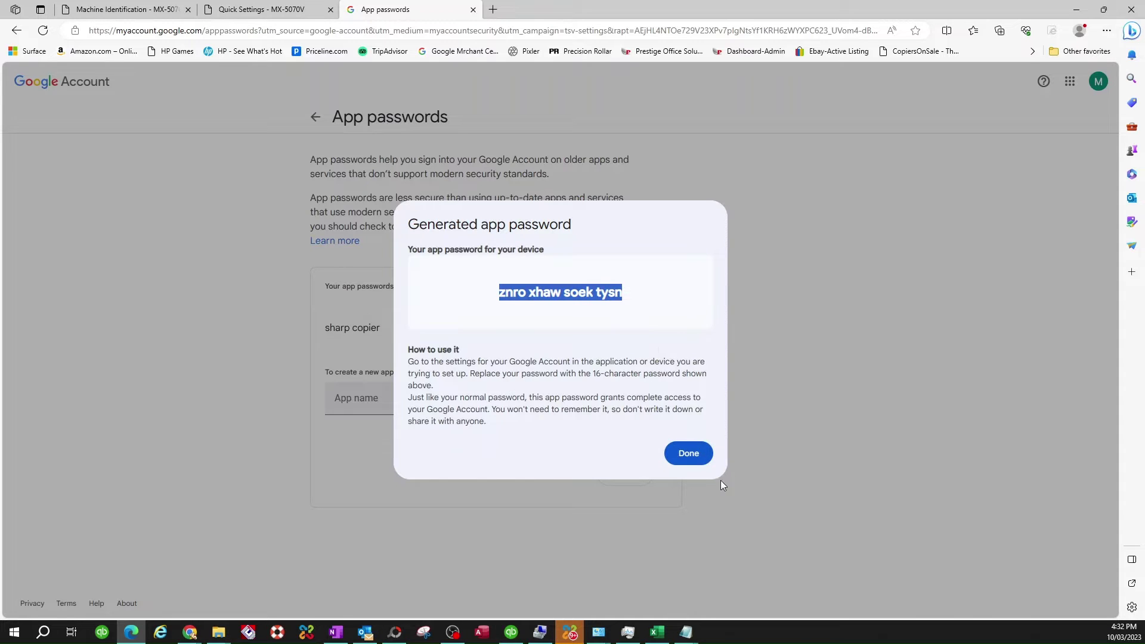
Step: Close the generated password dialog, return to Security, then switch to the copier's Quick Settings
left_click(696, 458)
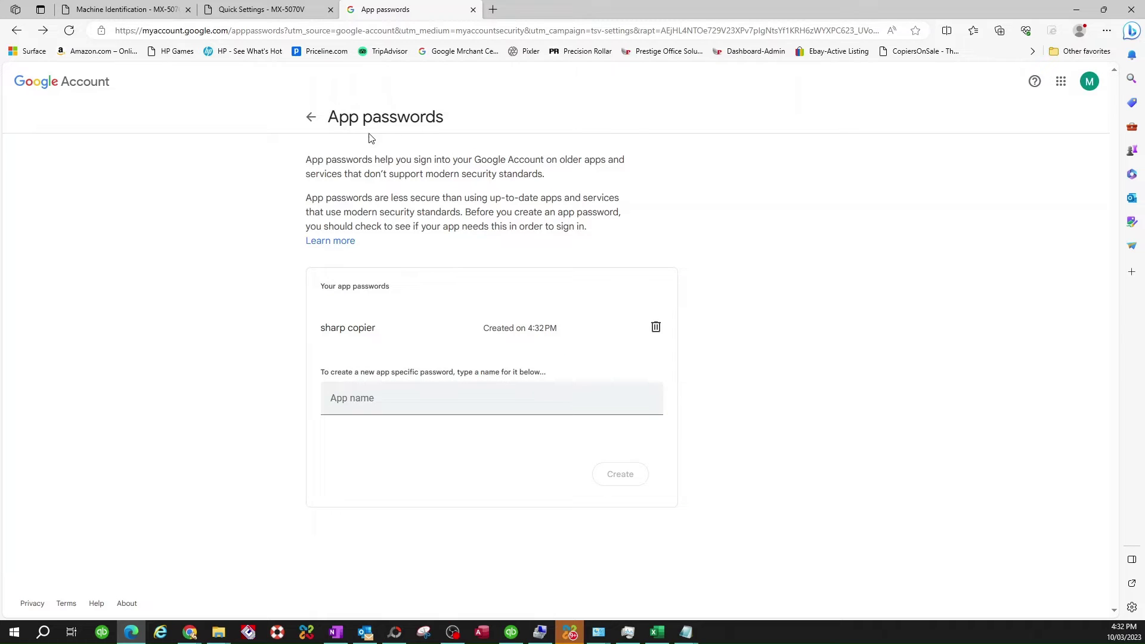
left_click(312, 118)
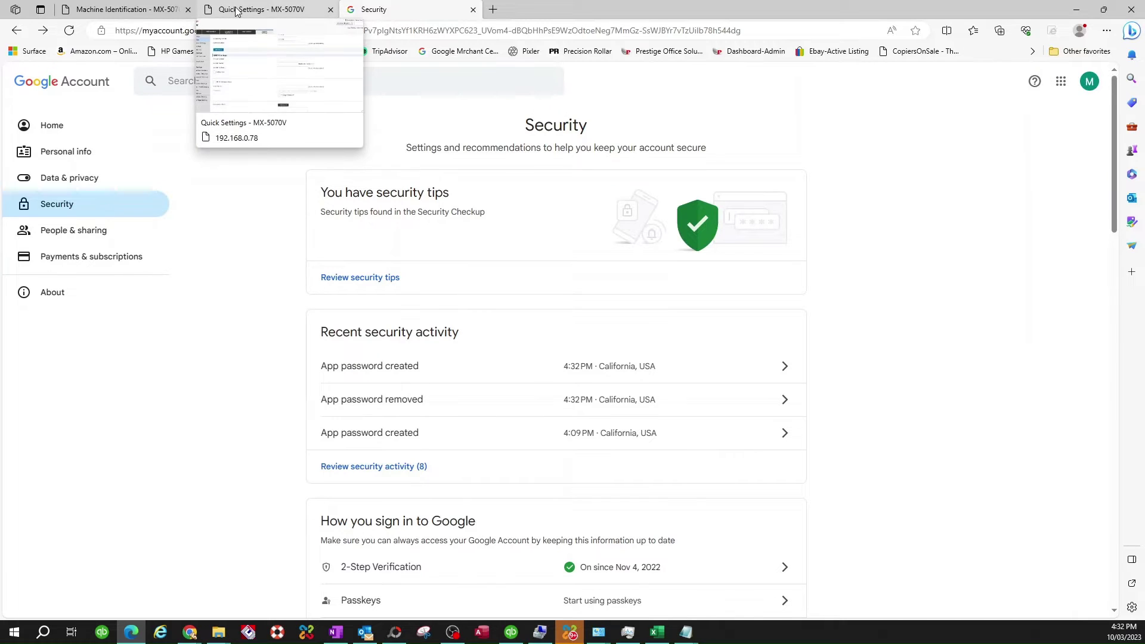
left_click(237, 12)
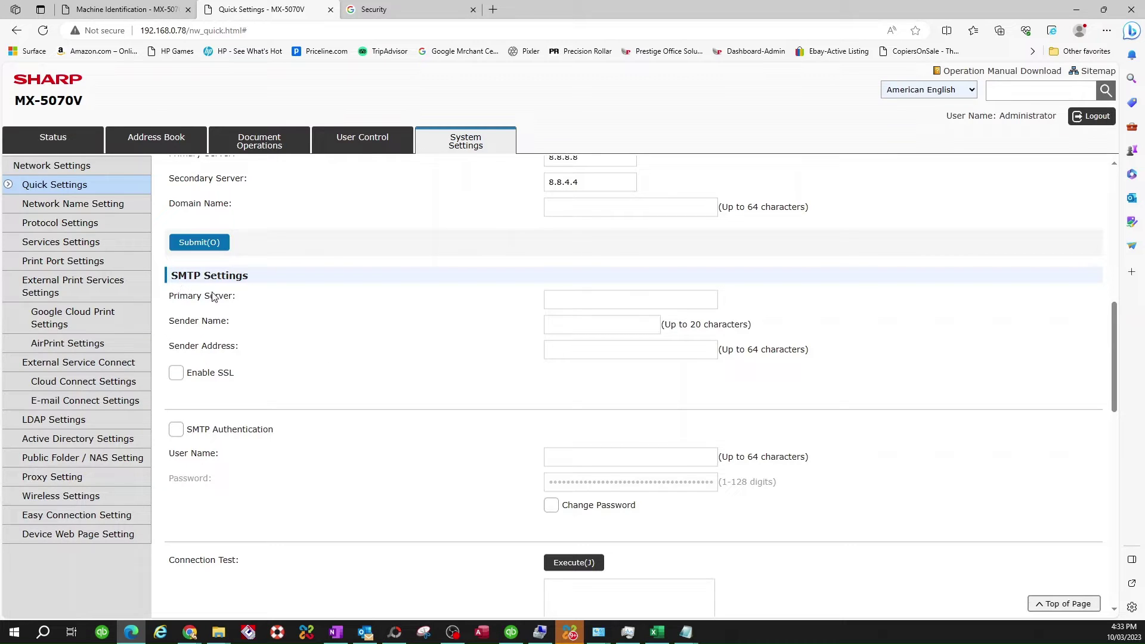
Step: Fill the SMTP Primary Server field with smtp.gmail.com
left_click(574, 301)
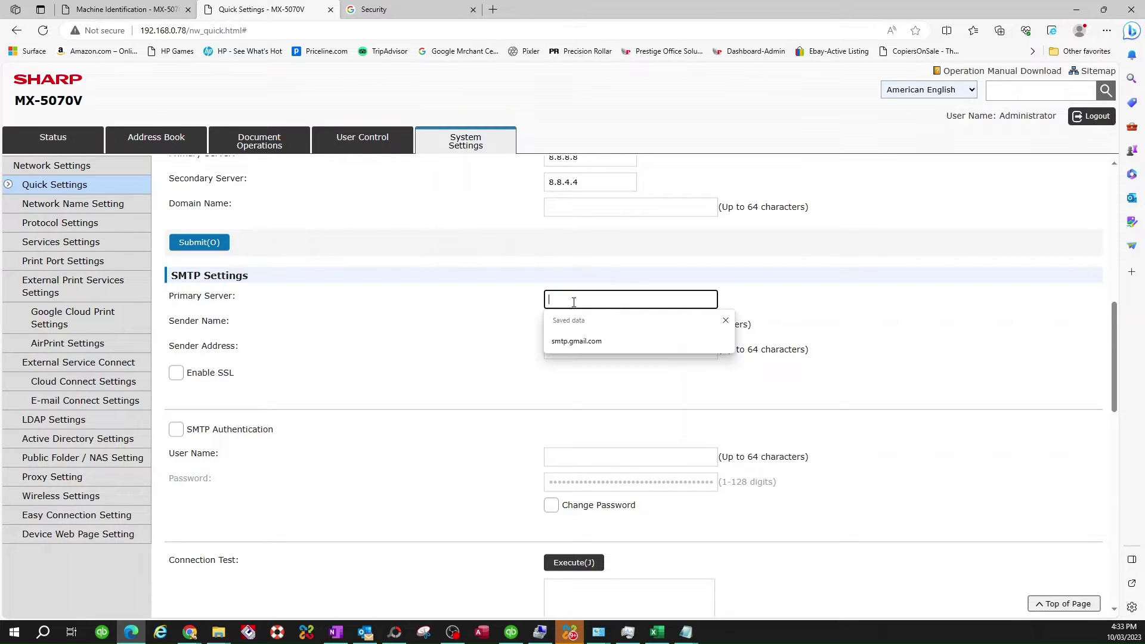
key("ctrl+v")
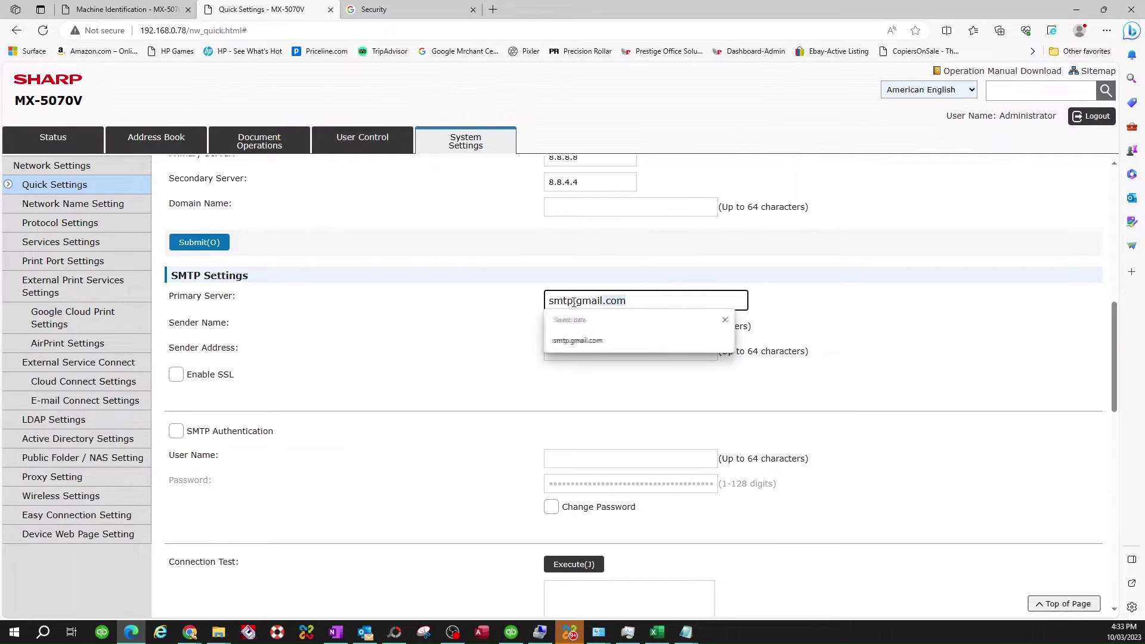
key("Return")
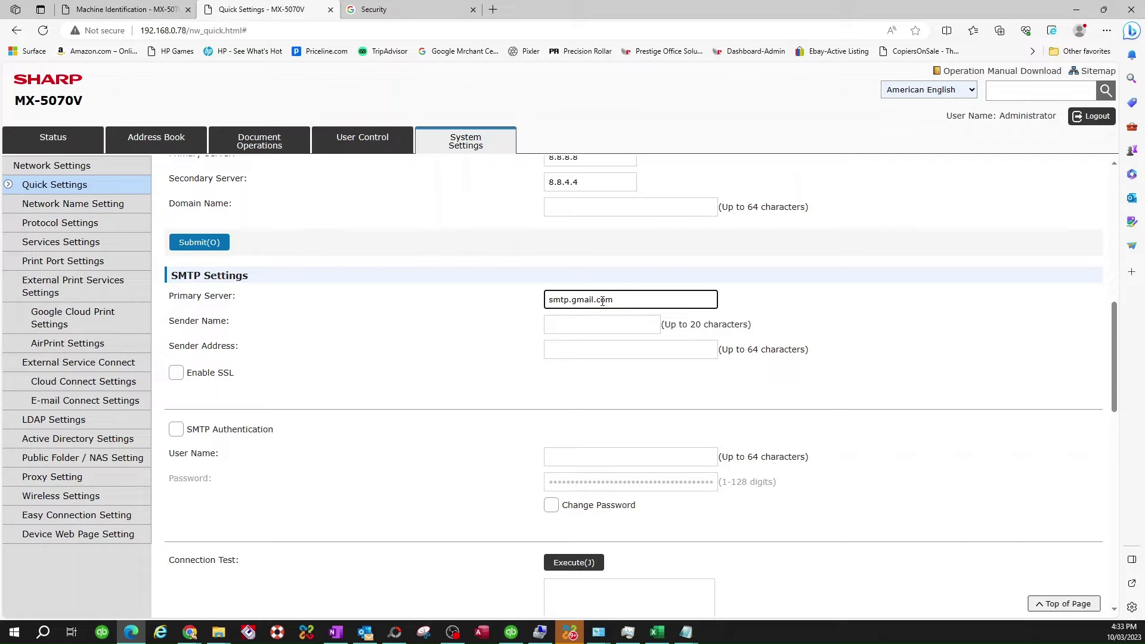
Step: Set sender name 'MV' and the Gmail sender address, and enable SSL for SMTP
left_click(565, 325)
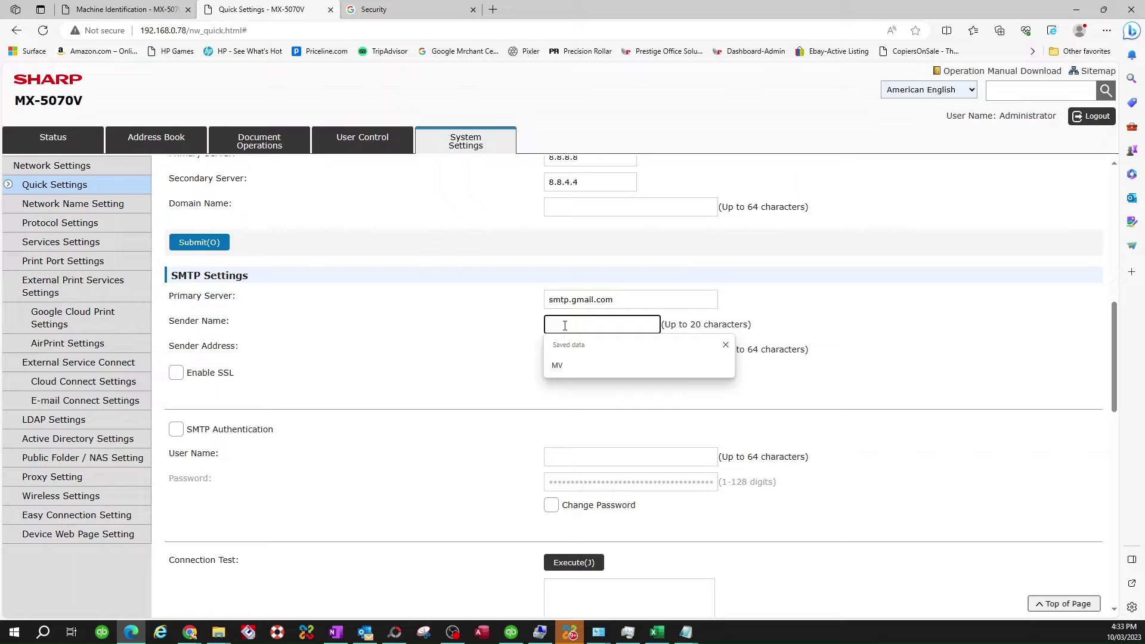
type("MV")
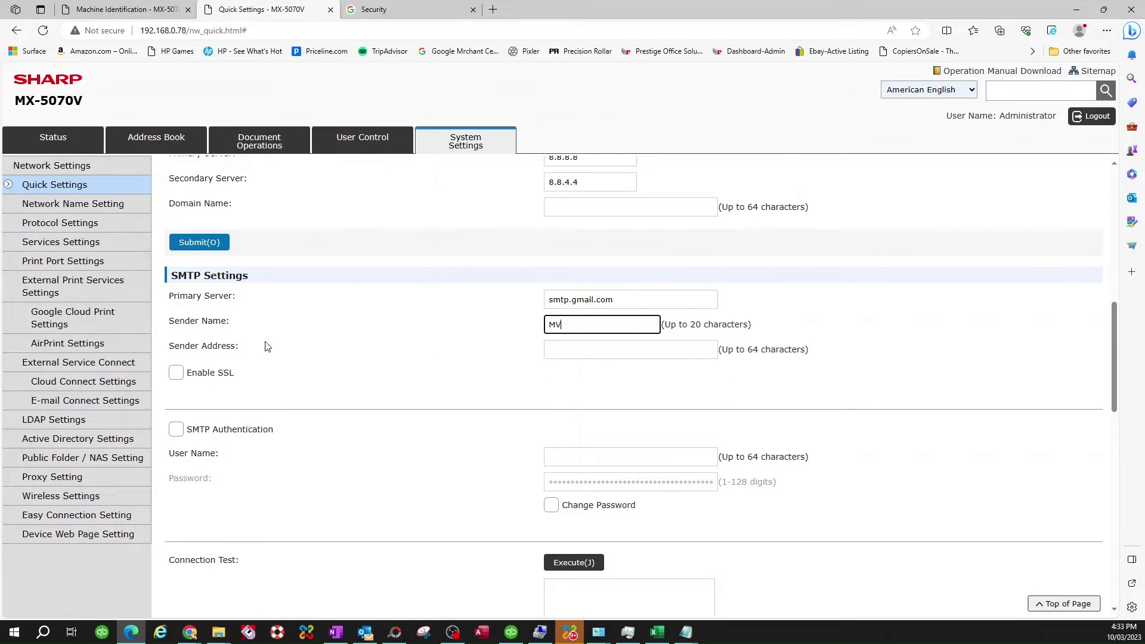
left_click(571, 350)
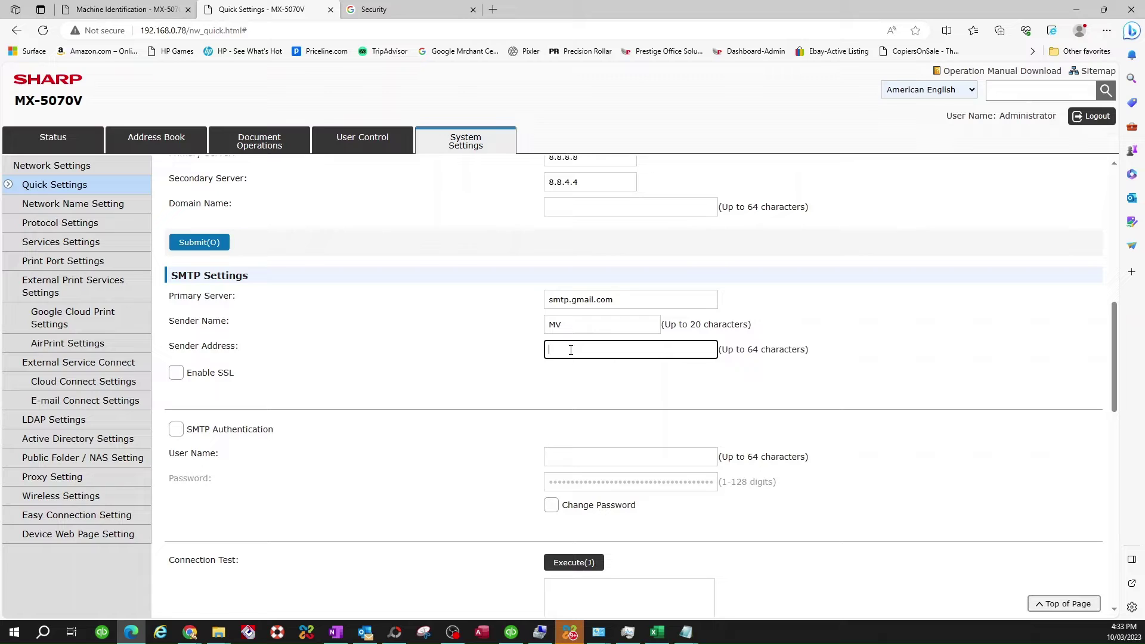
left_click(177, 374)
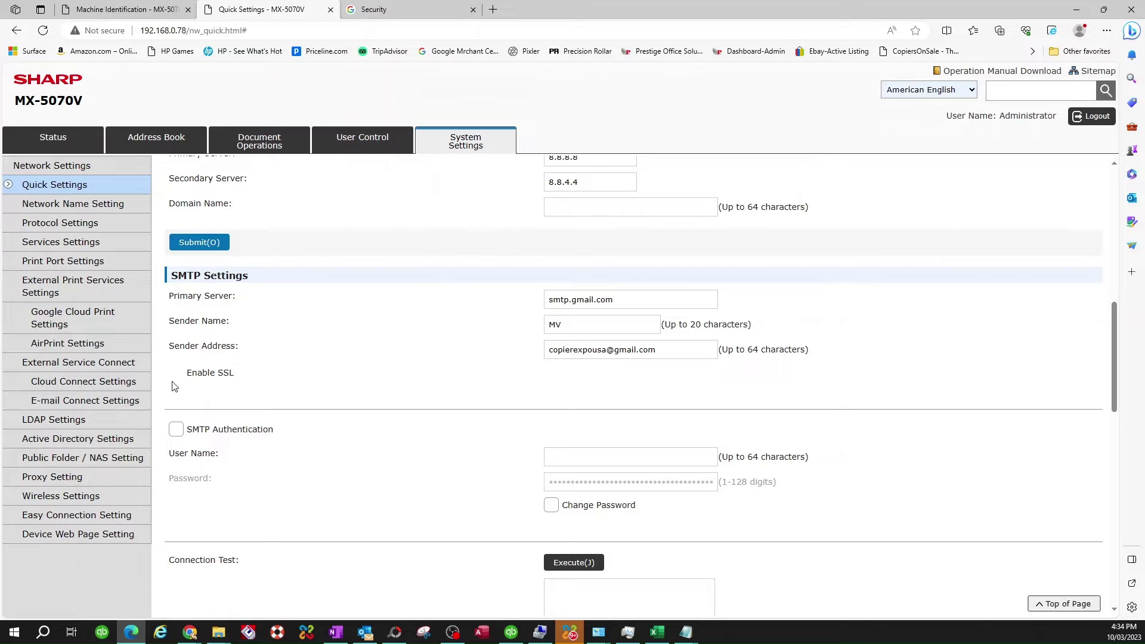
scroll(176, 382, "down", 1)
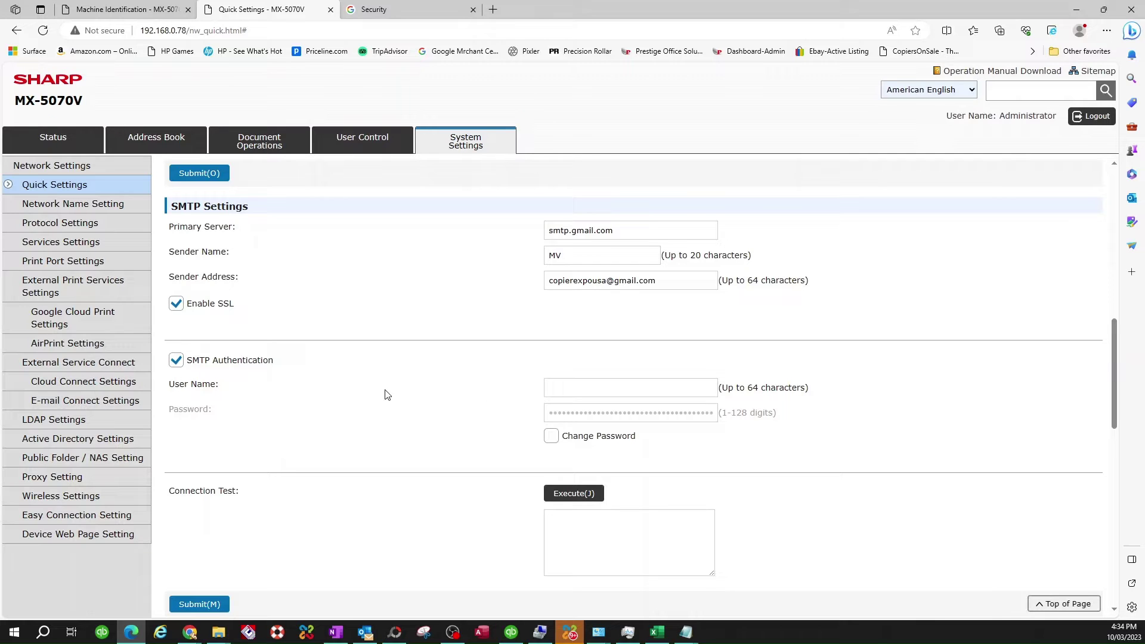
Step: Replace the old account name in the Sender Address with the new Gmail account name
left_click(567, 388)
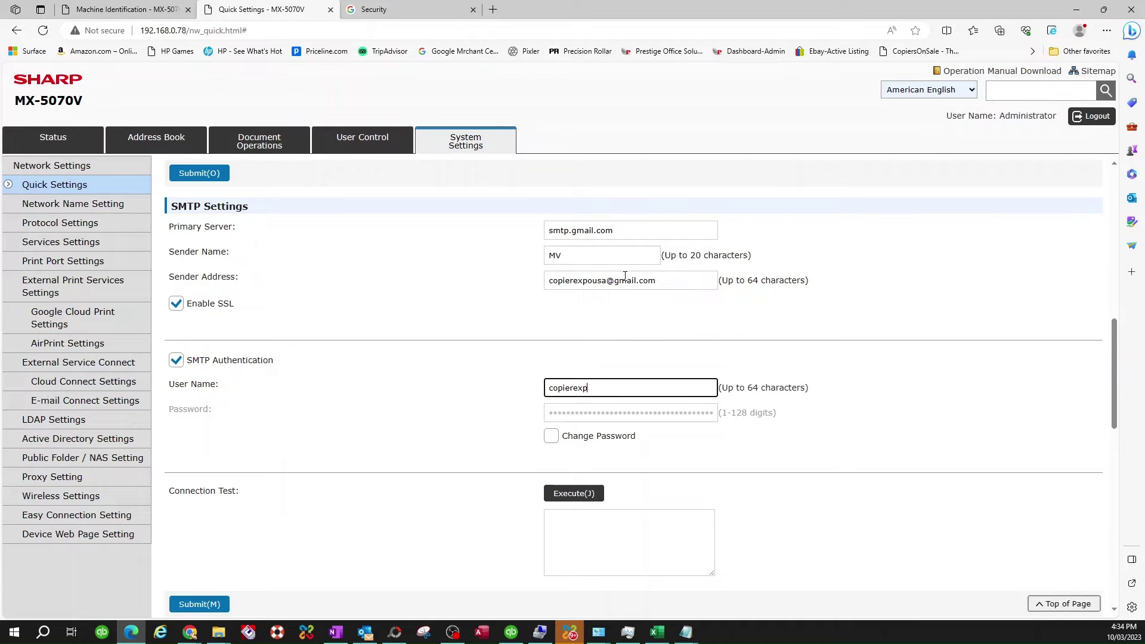
left_click_drag(607, 281, 489, 288)
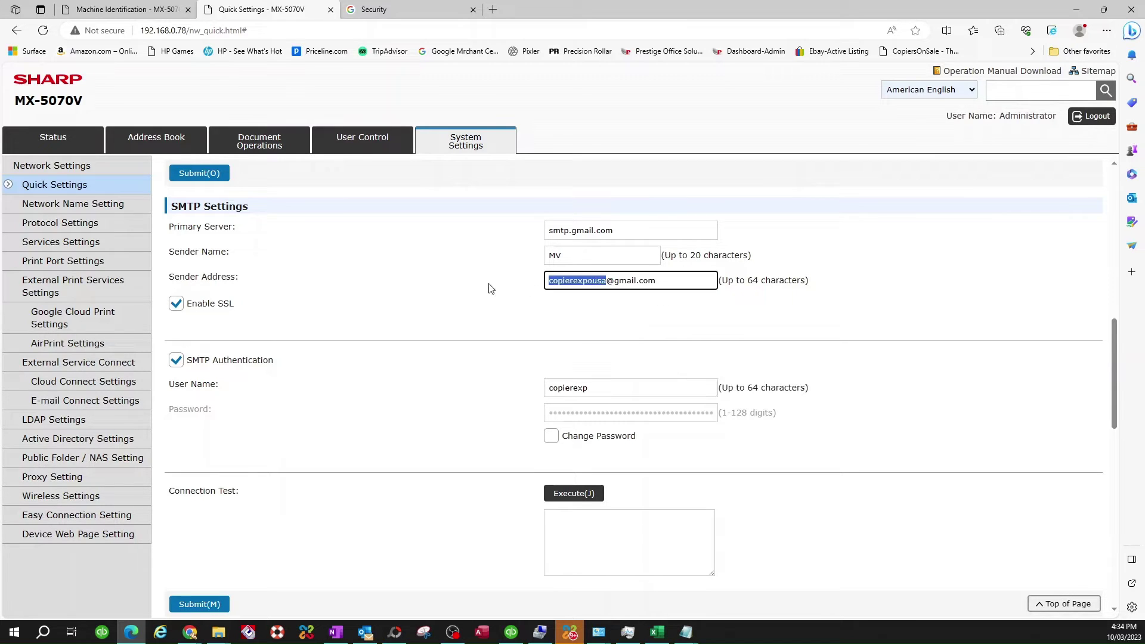
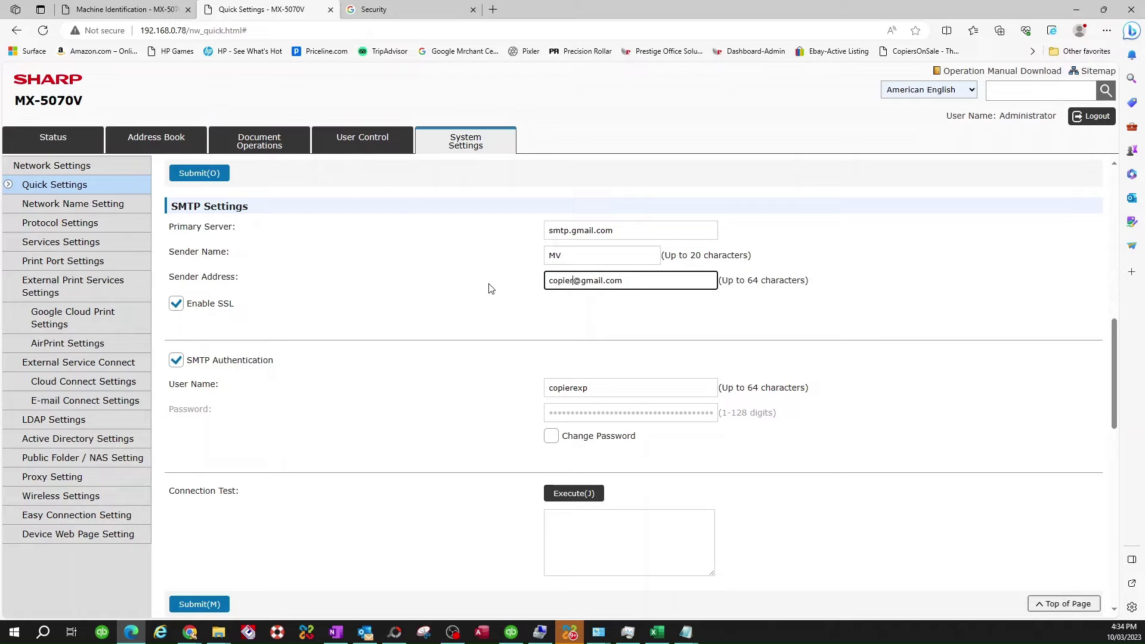
Step: Replace the SMTP authentication user name with the full new Gmail address
double_click(573, 384)
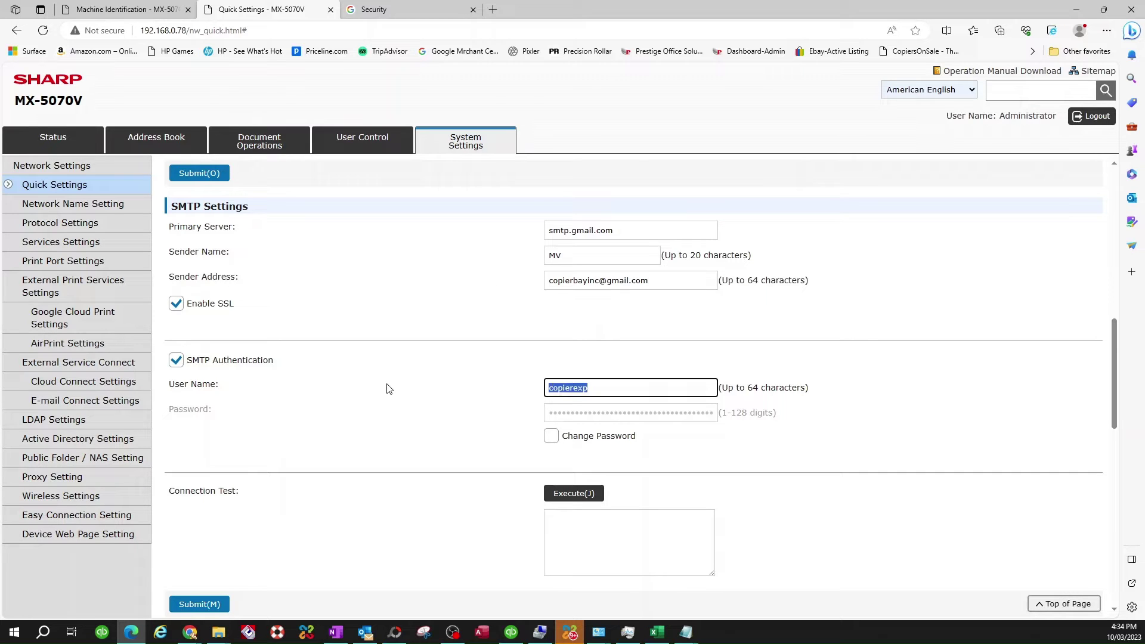
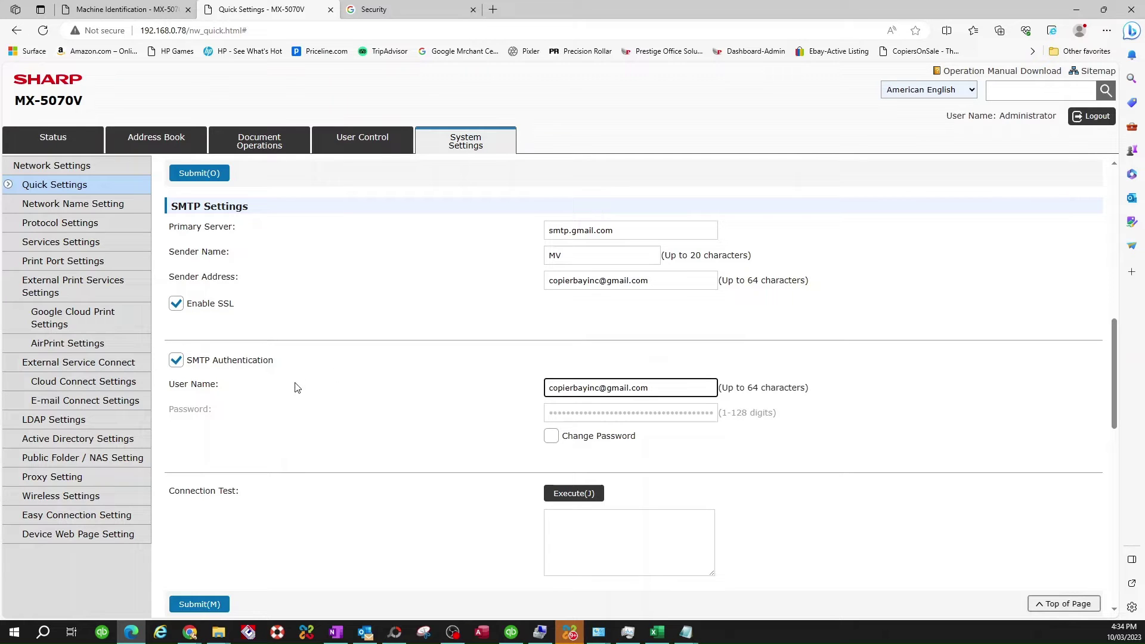
Step: Enable Change Password and paste the Gmail app password from the notes into the Password field
left_click(551, 440)
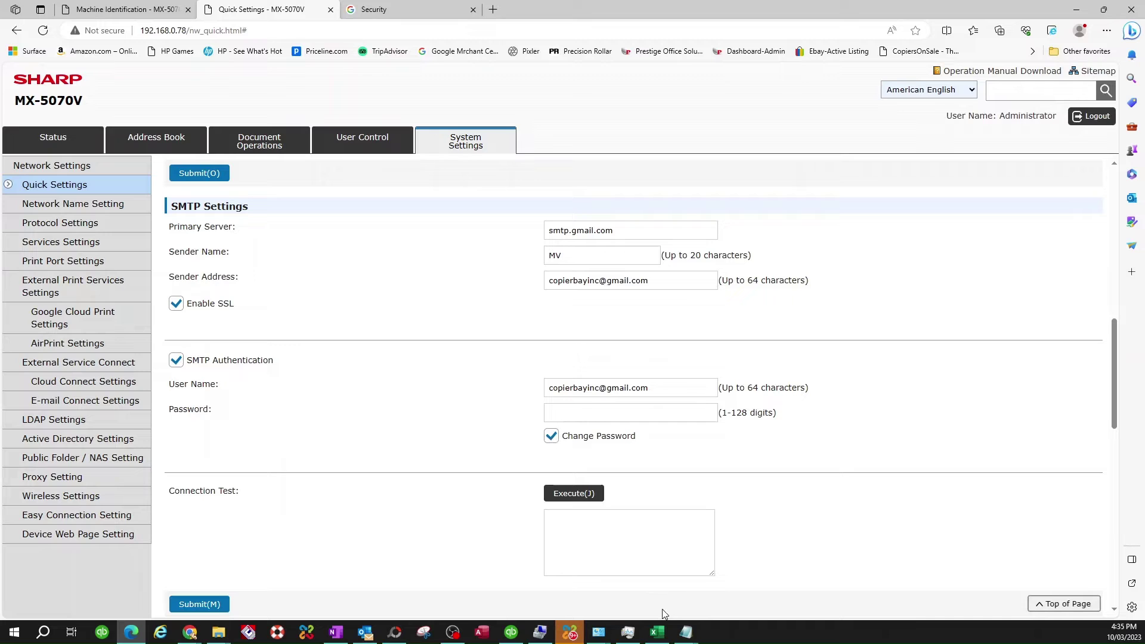
mouse_move(690, 635)
left_click(820, 594)
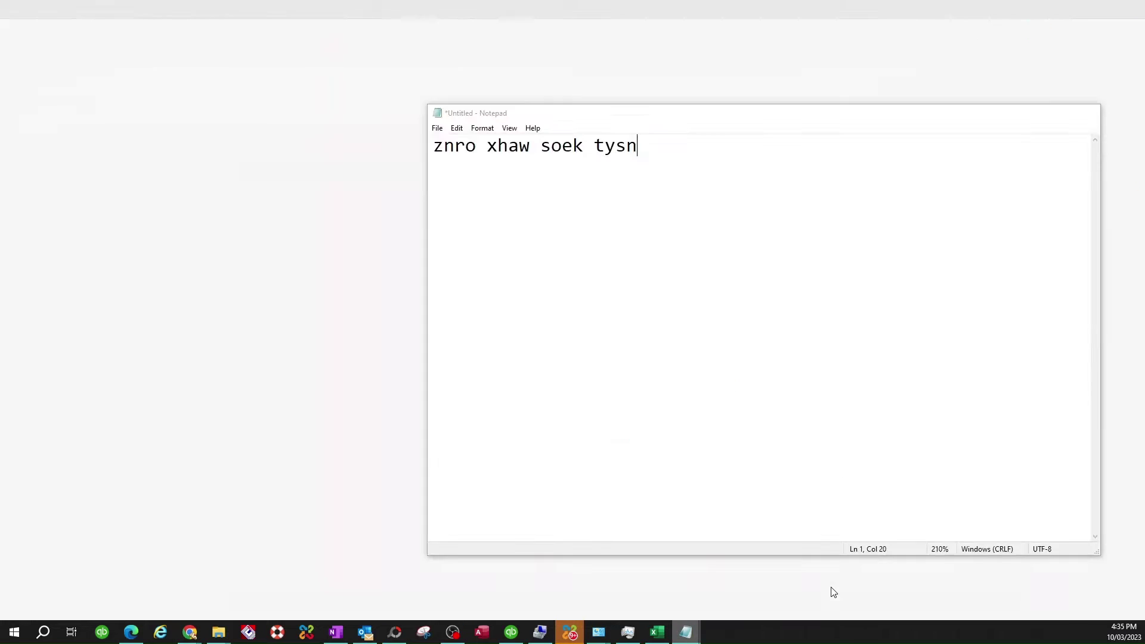
left_click_drag(654, 146, 429, 146)
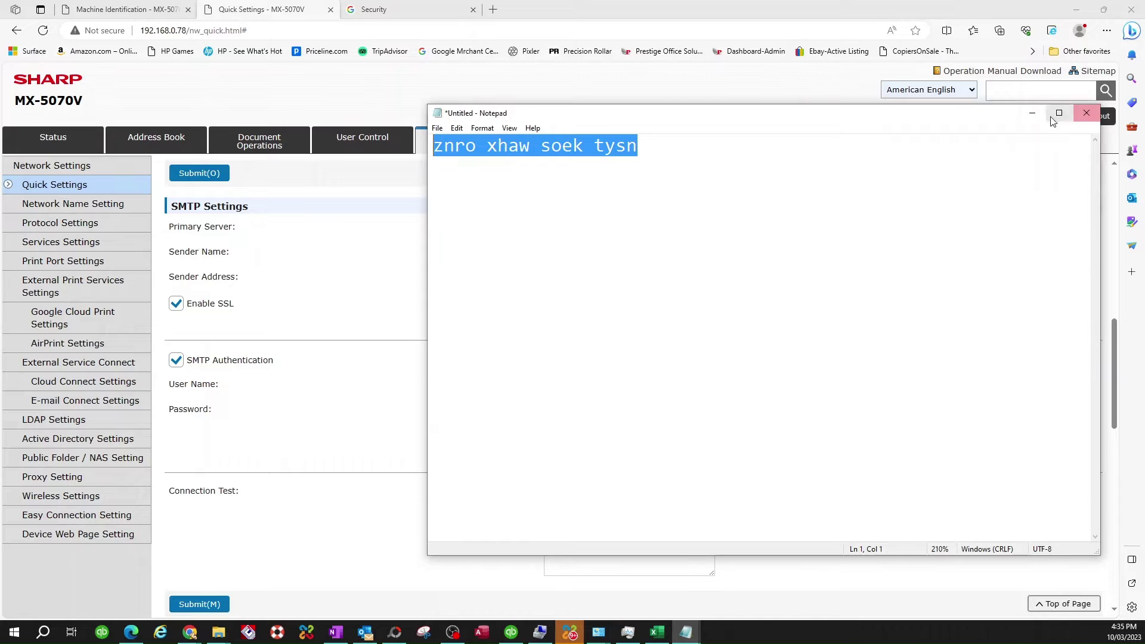
left_click(1087, 113)
left_click(566, 415)
key("ctrl+v")
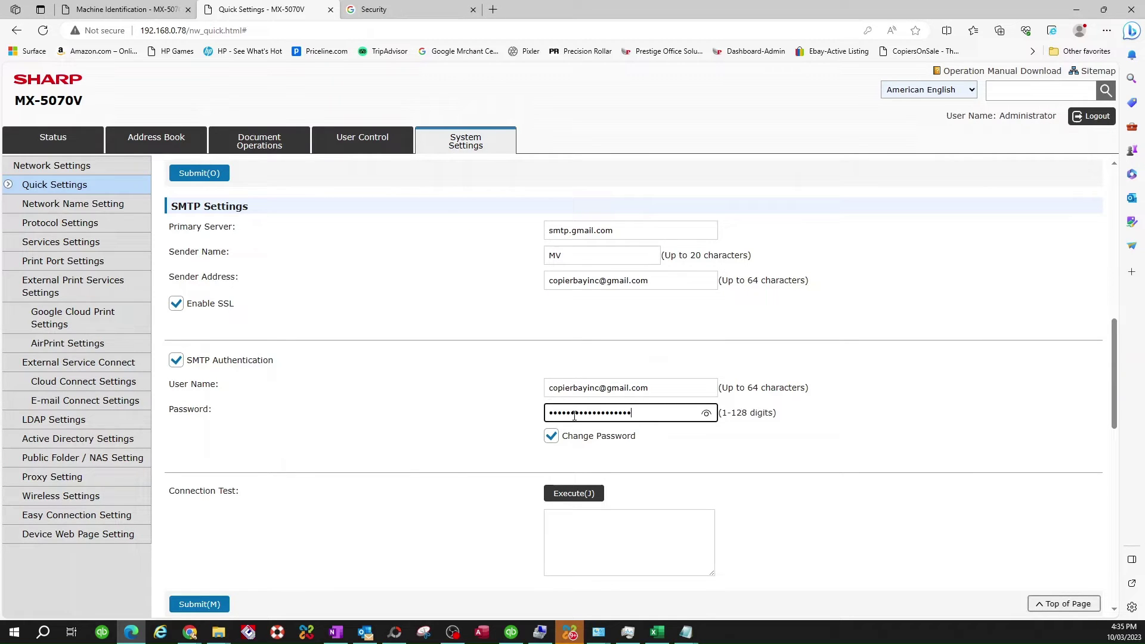
scroll(364, 519, "down", 2)
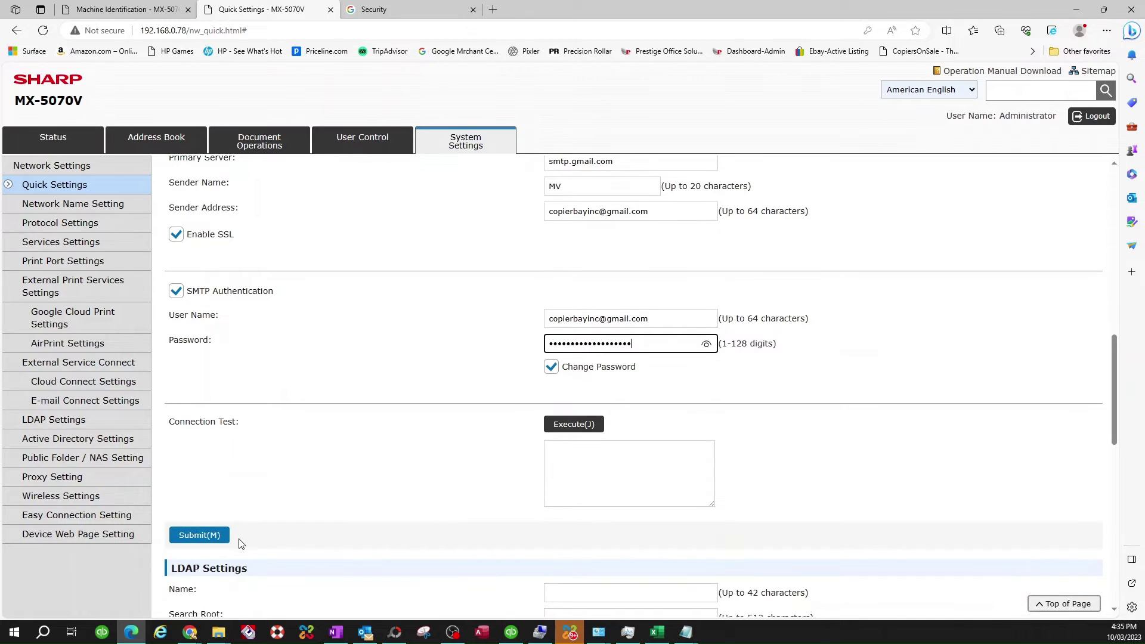
Step: Submit the SMTP settings and log back in as administrator
left_click(199, 537)
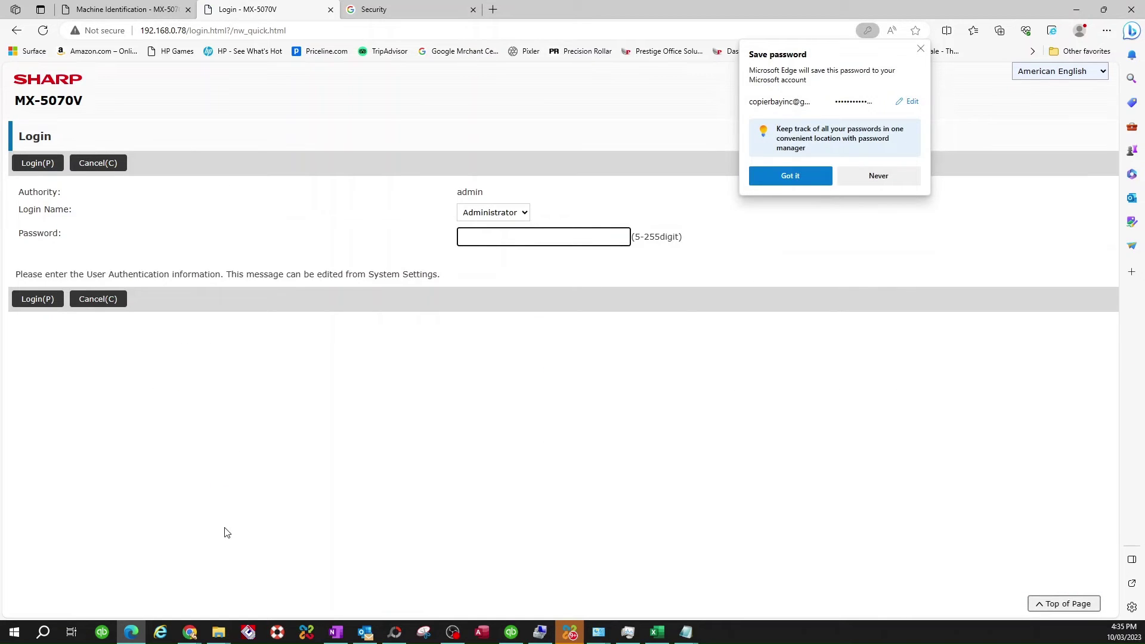
type("admin")
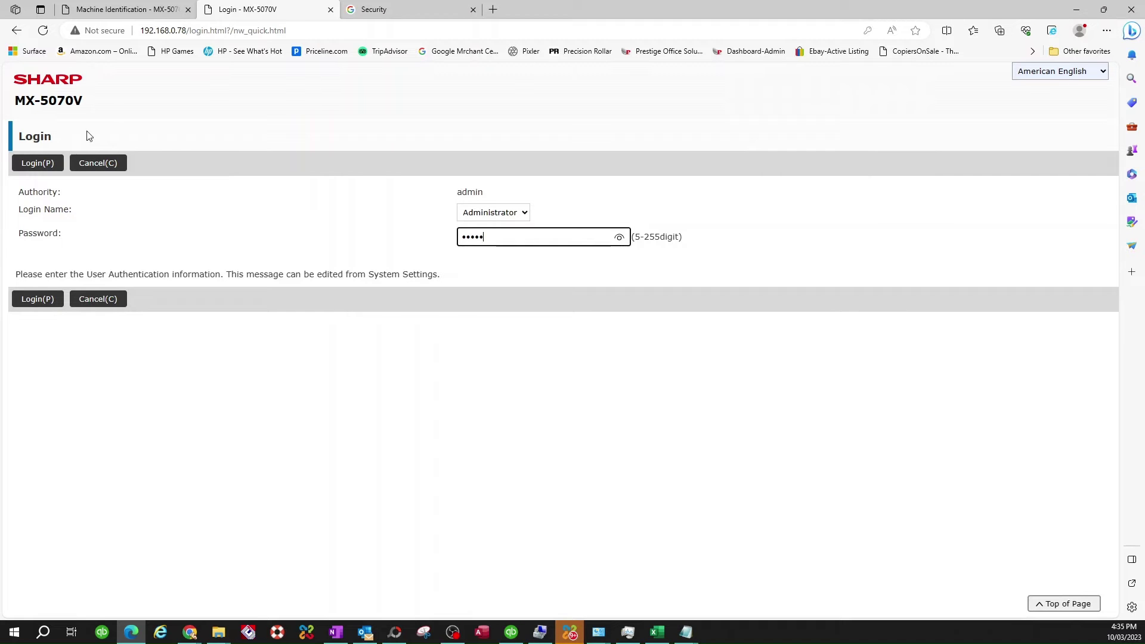
left_click(31, 163)
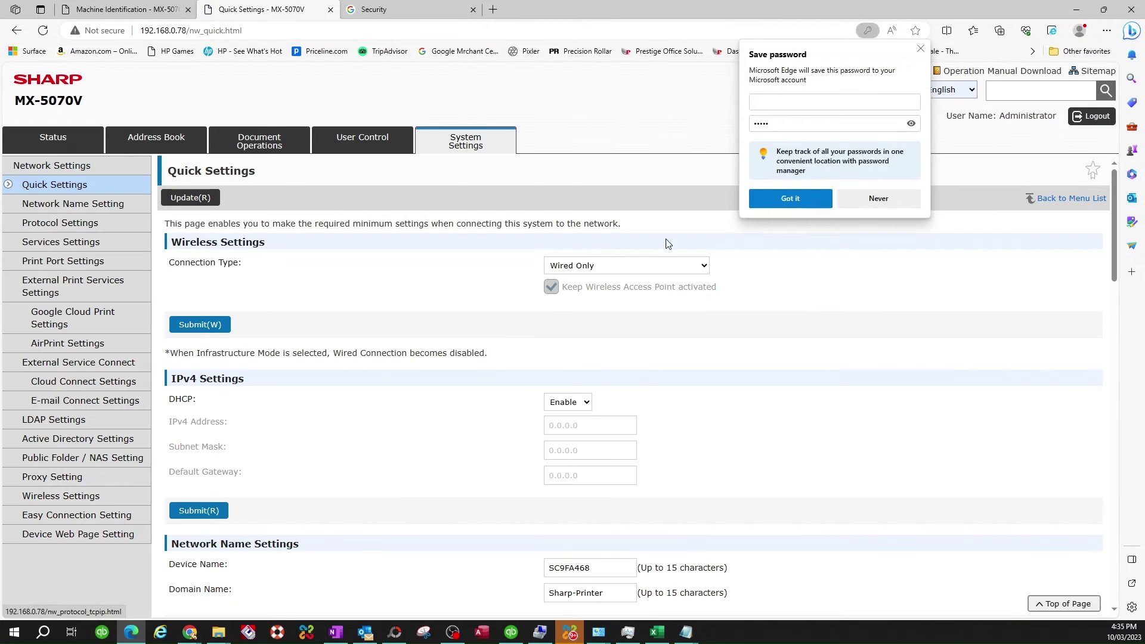
Step: Refill smtp.gmail.com as primary server, plus the saved sender name and Gmail sender address
scroll(625, 417, "down", 2)
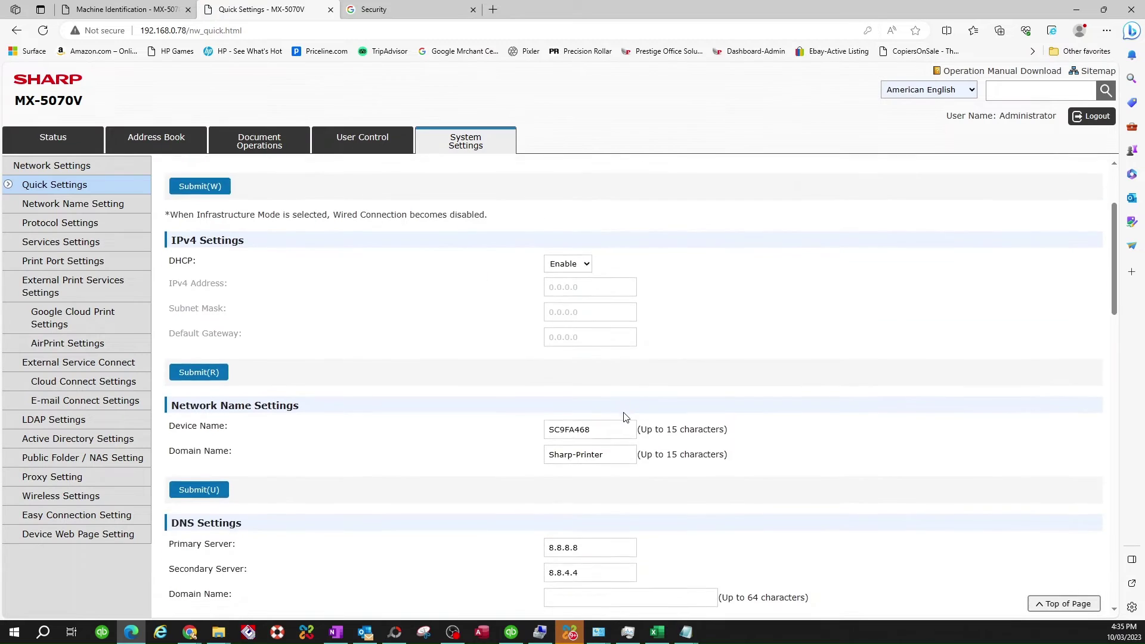
scroll(626, 417, "down", 7)
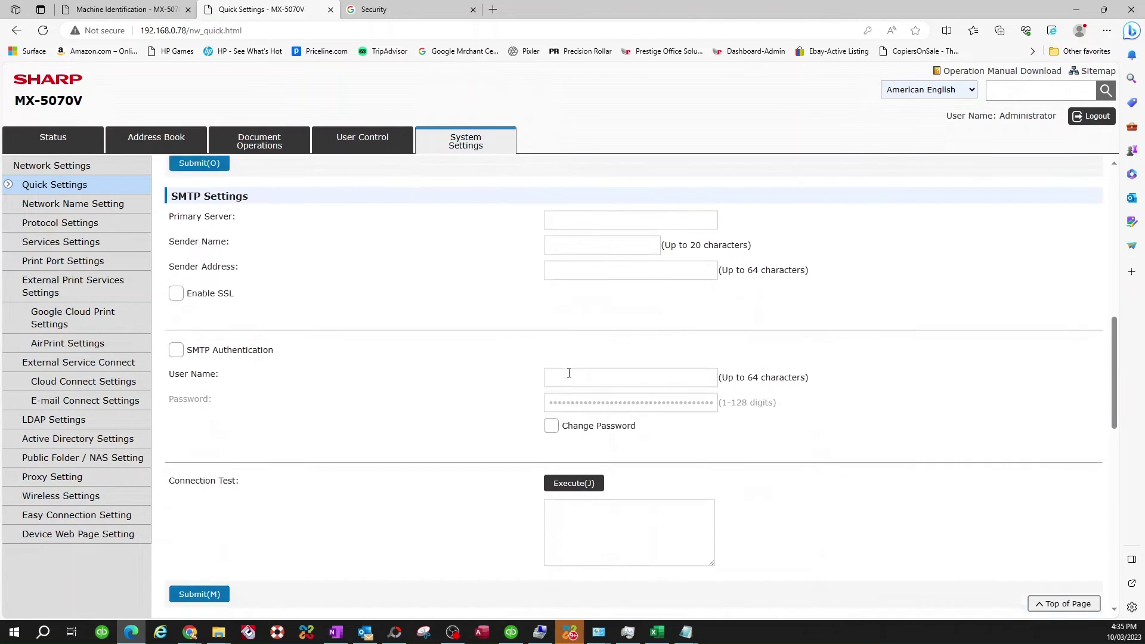
scroll(569, 373, "up", 2)
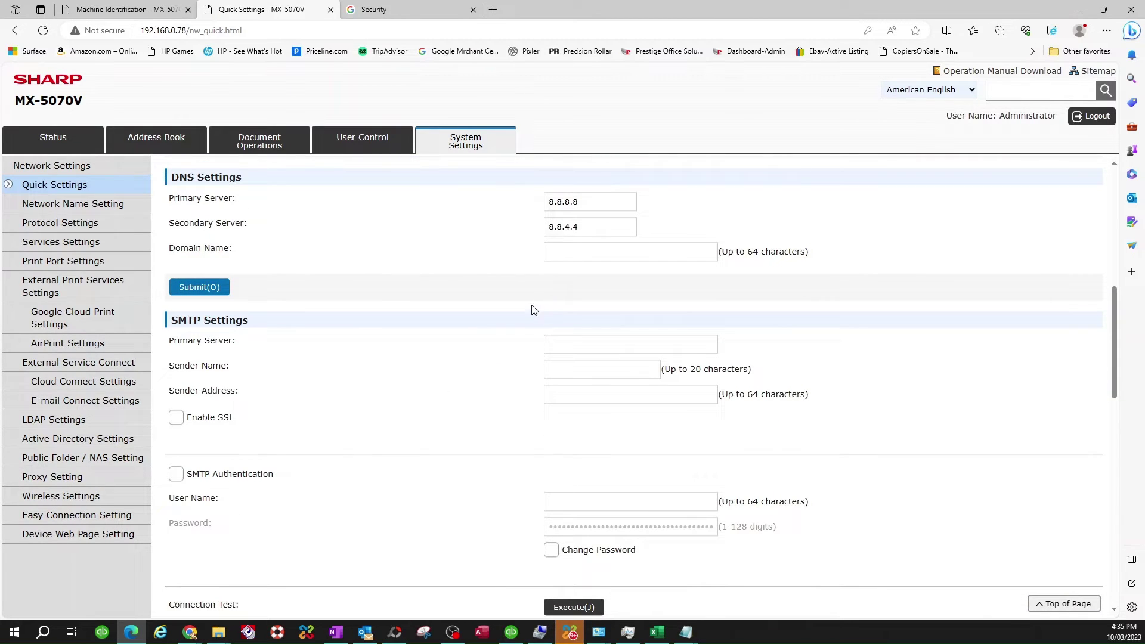
left_click(570, 347)
left_click(585, 387)
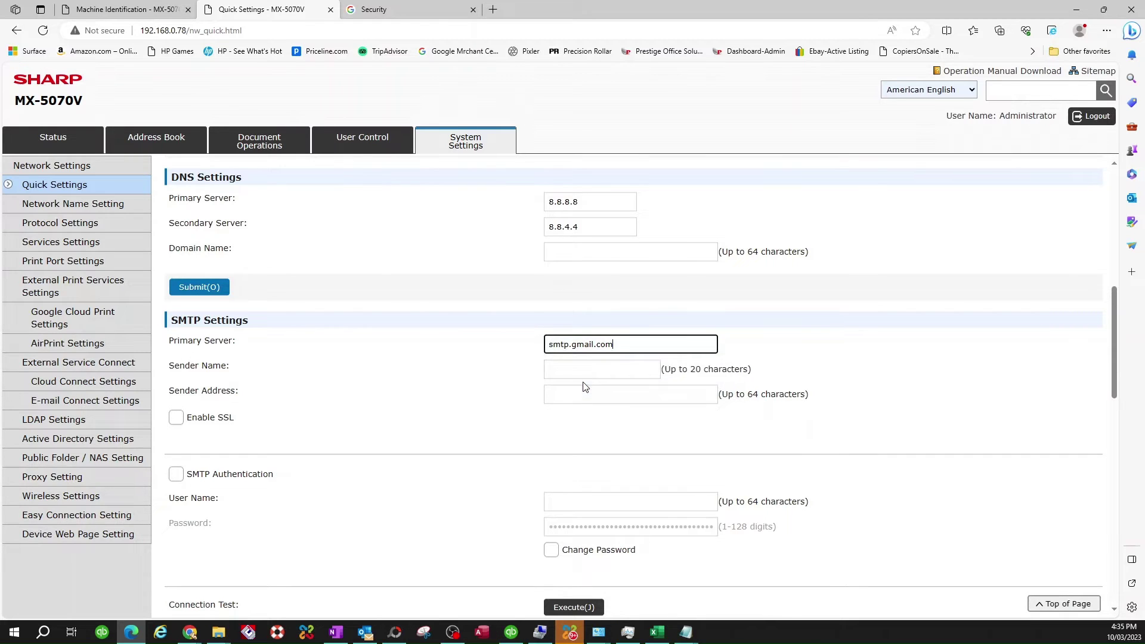
left_click(570, 377)
left_click(559, 410)
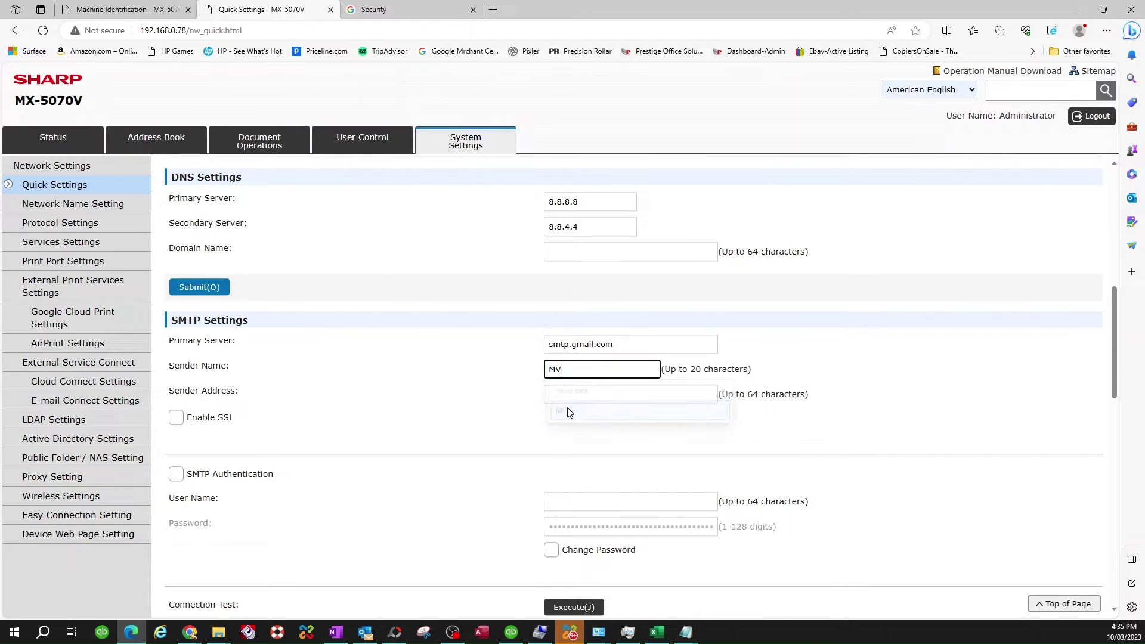
left_click(571, 397)
left_click(584, 436)
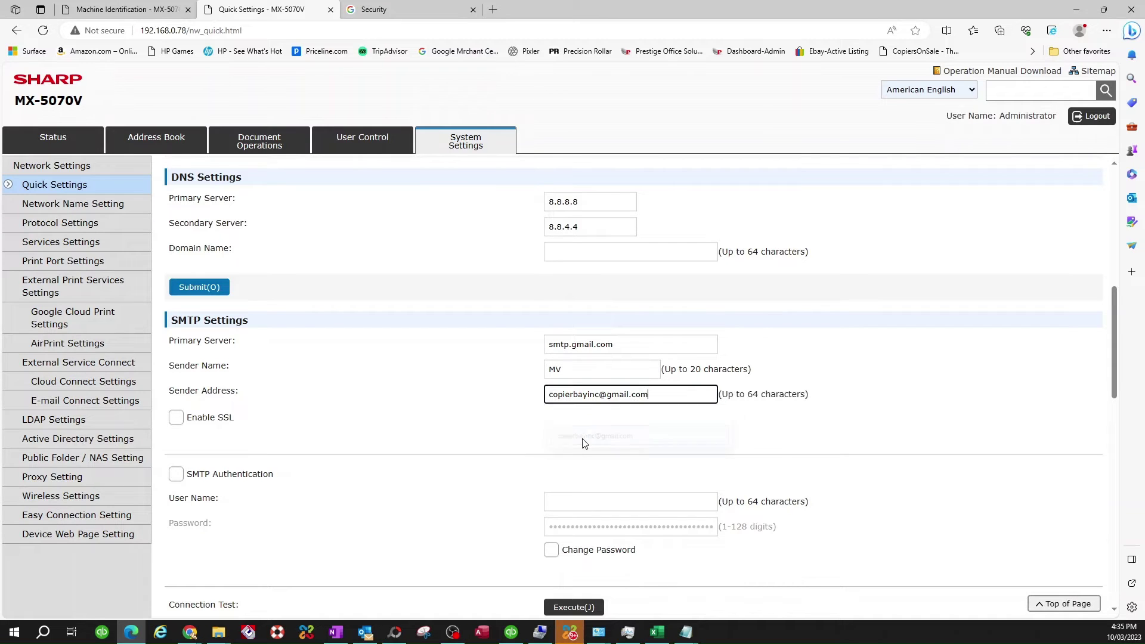
Step: Enable SSL and SMTP authentication, re-enter user name and app password, and submit
left_click(177, 417)
left_click(177, 474)
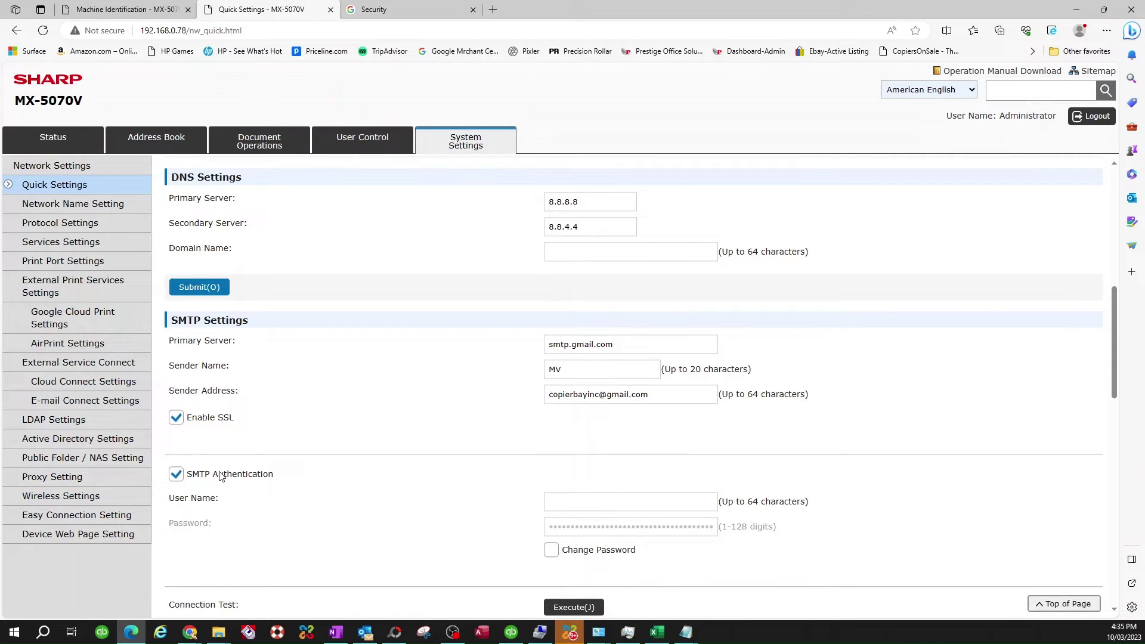
left_click(569, 501)
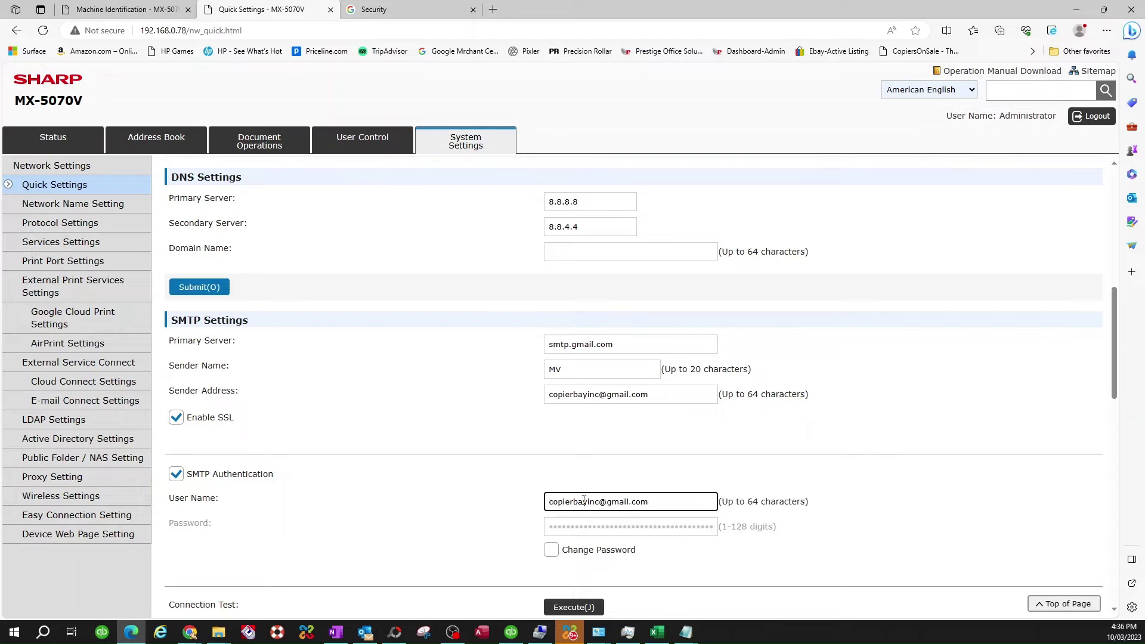
left_click(551, 549)
left_click(557, 525)
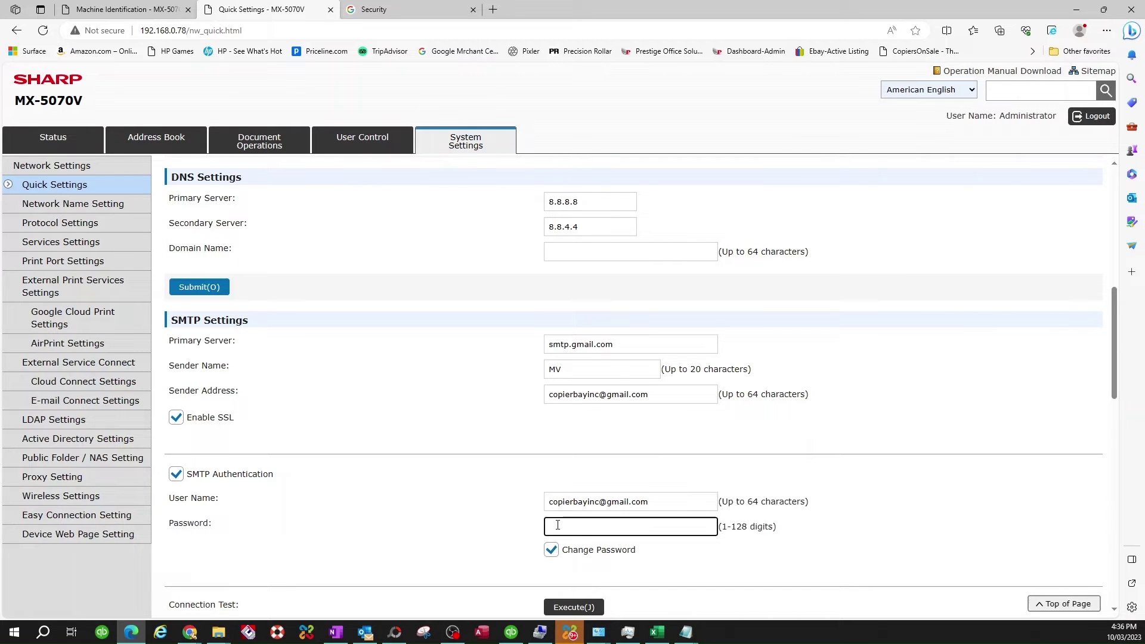
key("ctrl+v")
scroll(495, 530, "down", 3)
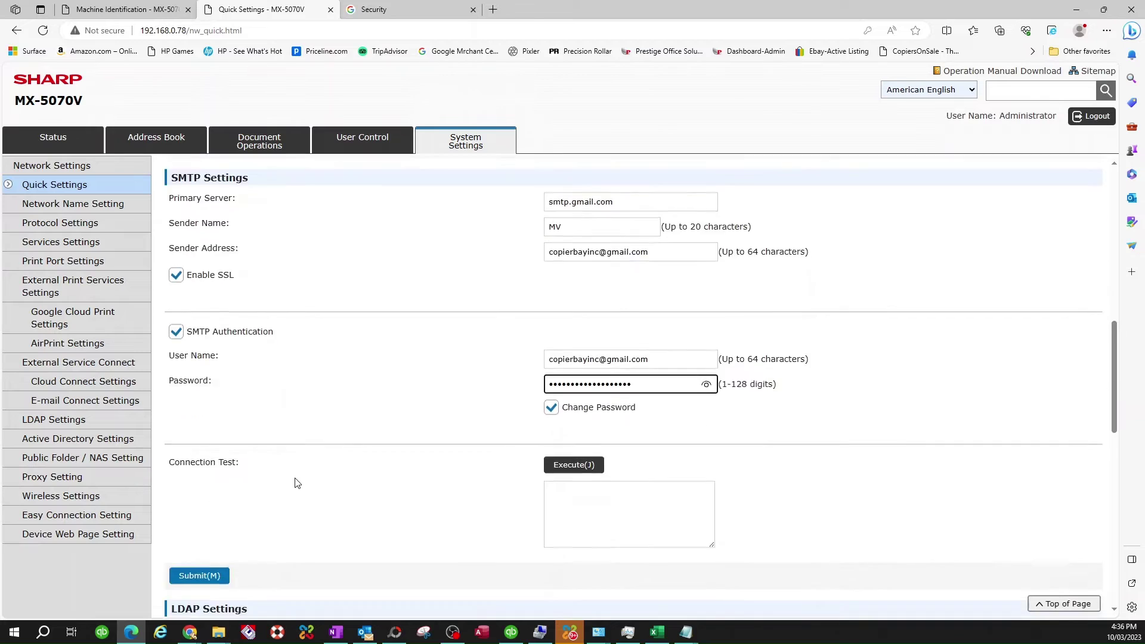
left_click(199, 511)
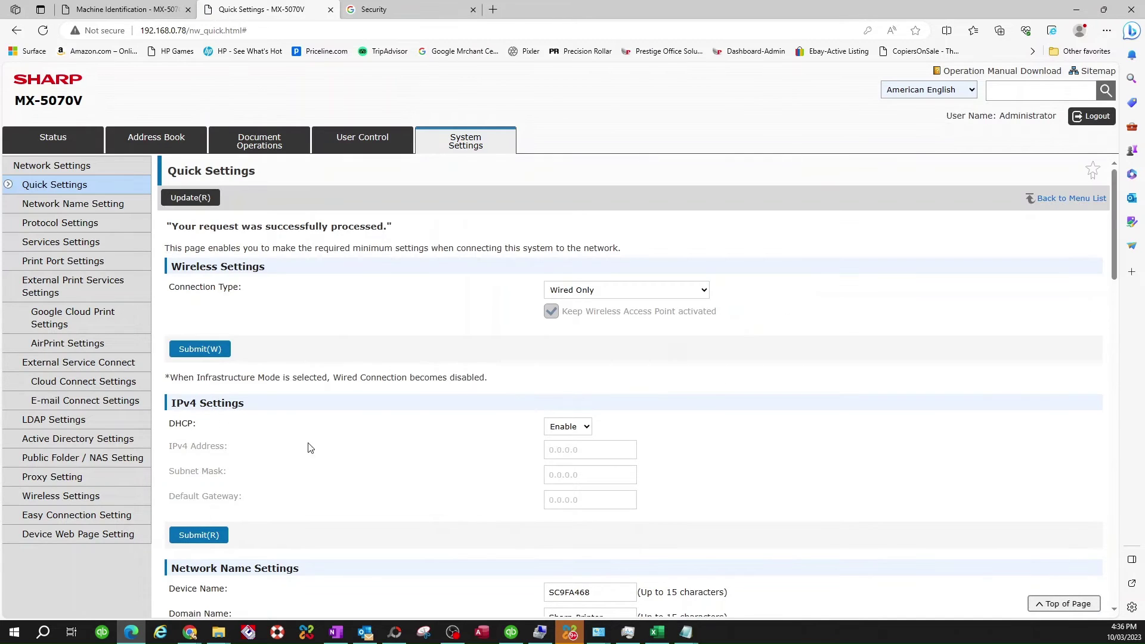
Step: Run the SMTP Connection Test and confirm it reports the server test succeeded
scroll(322, 330, "down", 1)
scroll(287, 316, "up", 1)
scroll(418, 281, "down", 4)
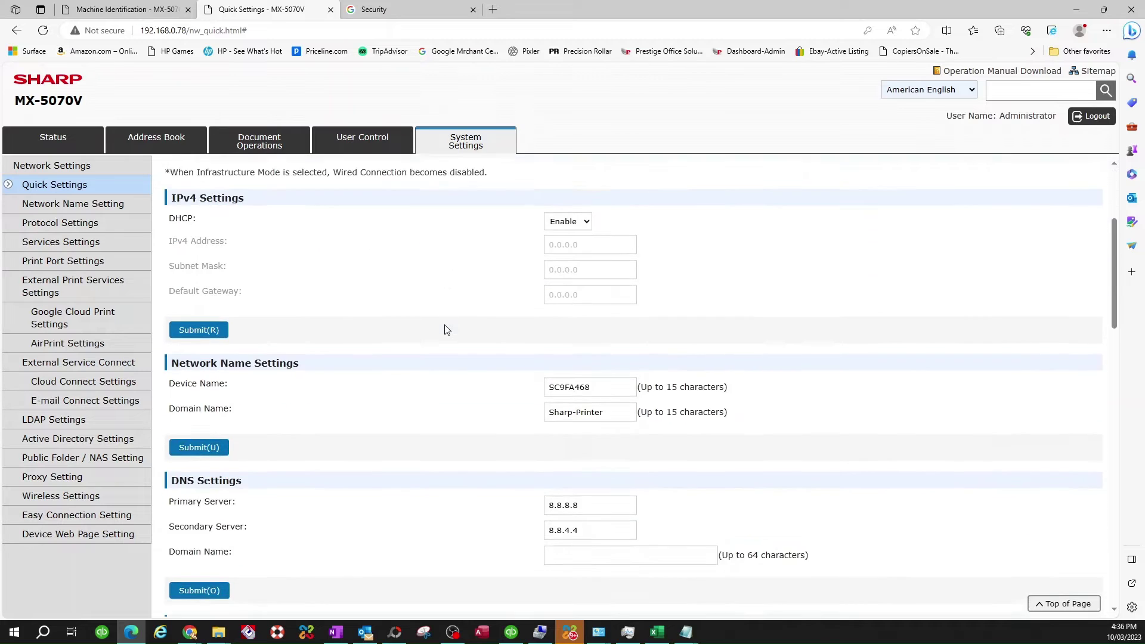
scroll(449, 346, "down", 6)
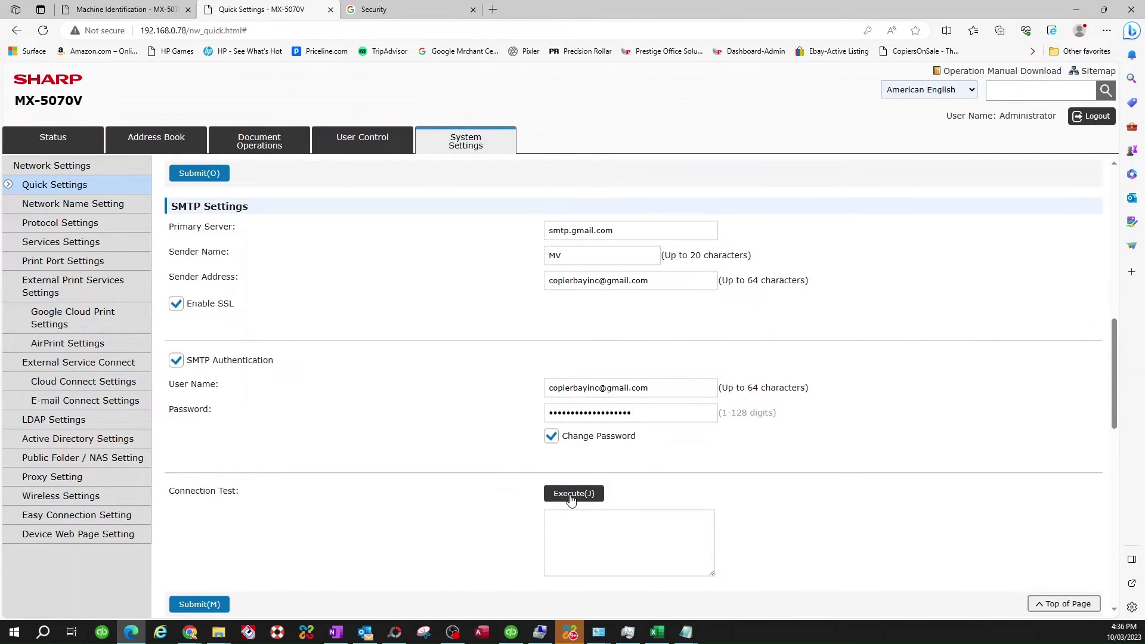
left_click(571, 495)
left_click(617, 159)
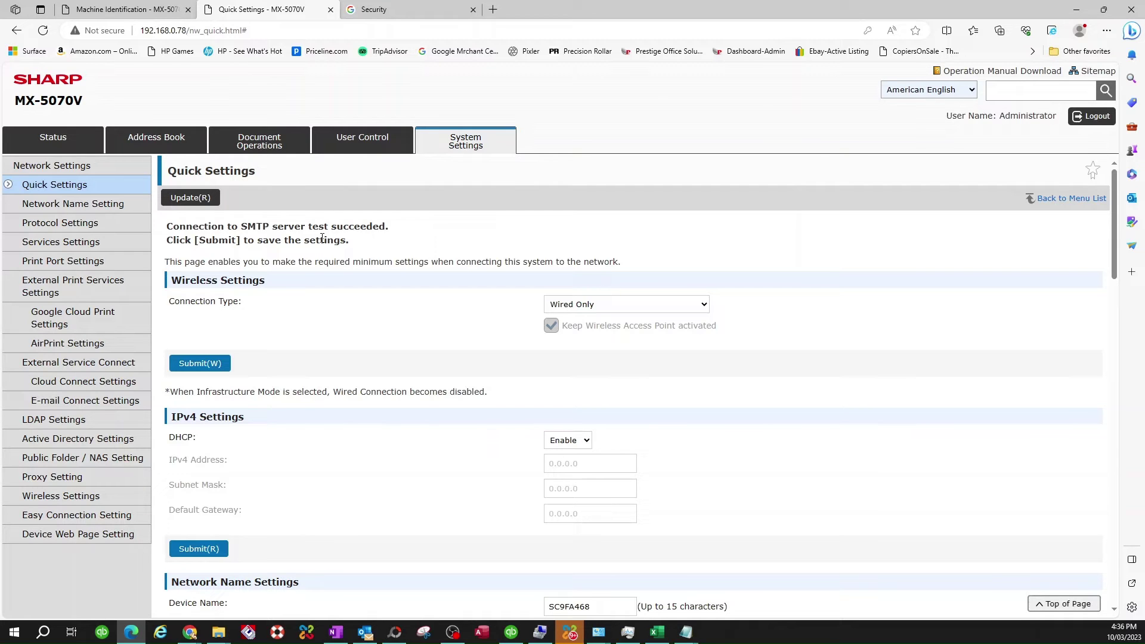
scroll(388, 382, "down", 3)
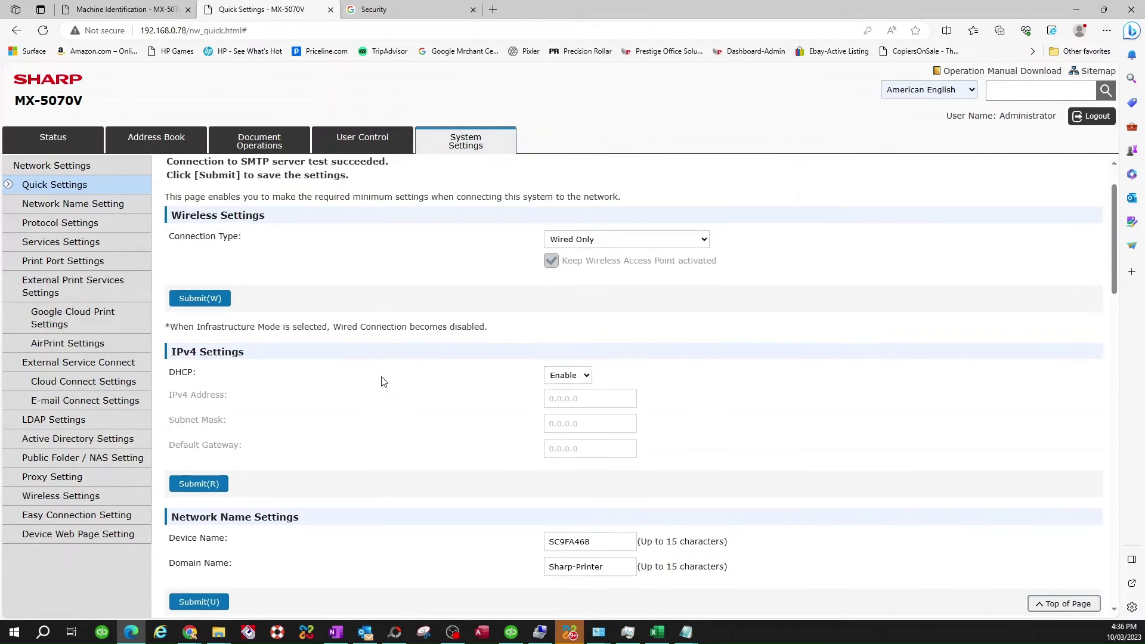
scroll(384, 380, "up", 2)
scroll(383, 381, "up", 2)
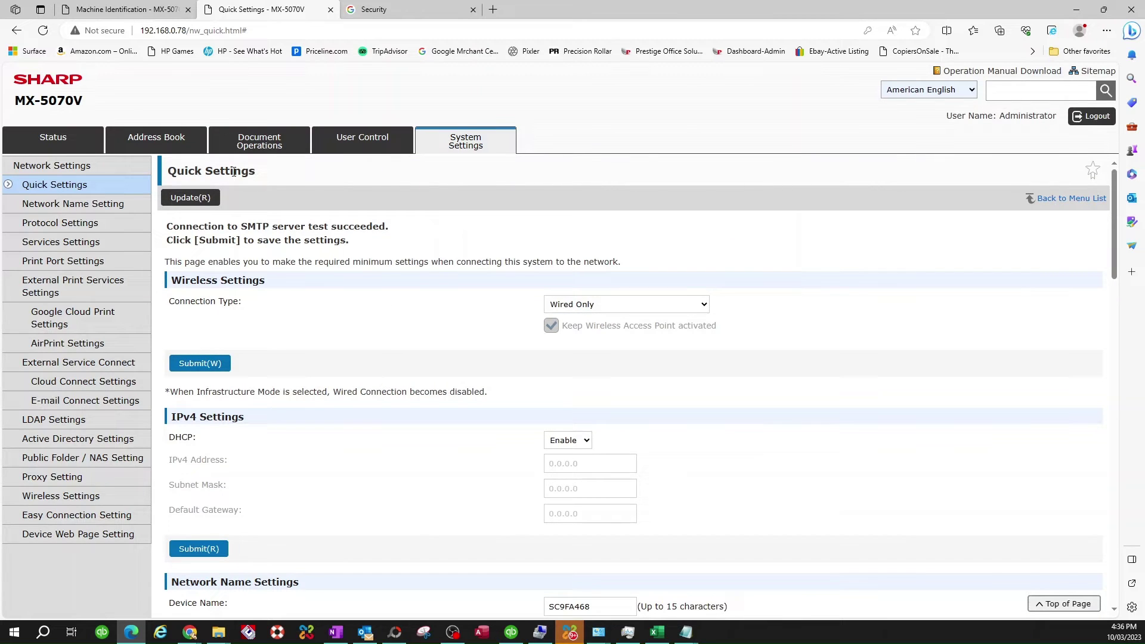
Step: Open the Address Book and start a new Address Registration entry
left_click(156, 145)
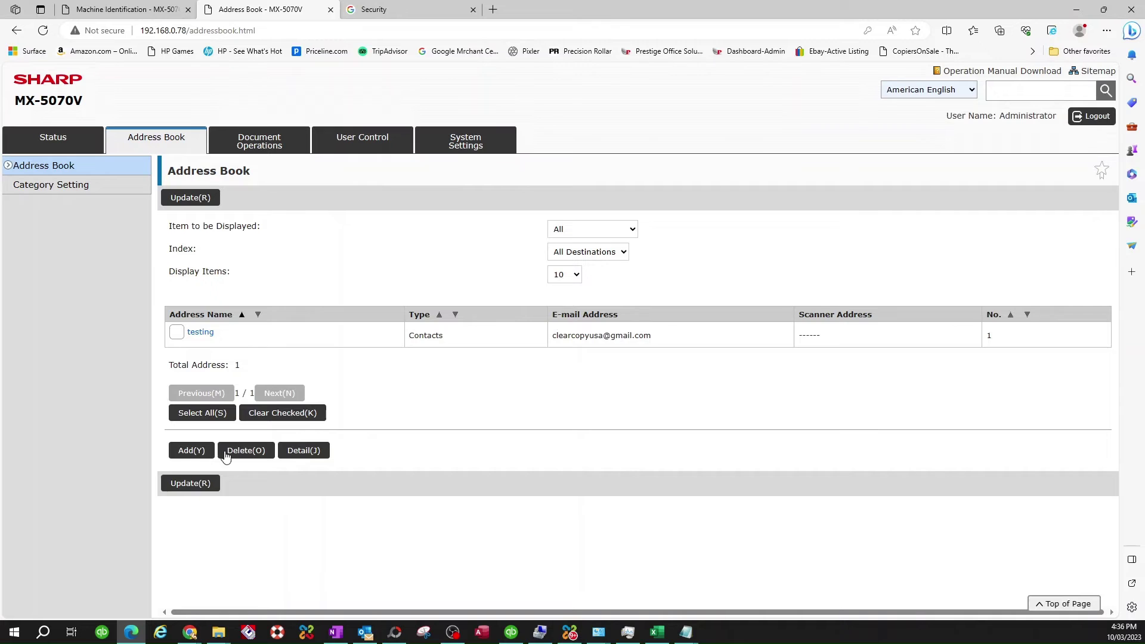
left_click(191, 452)
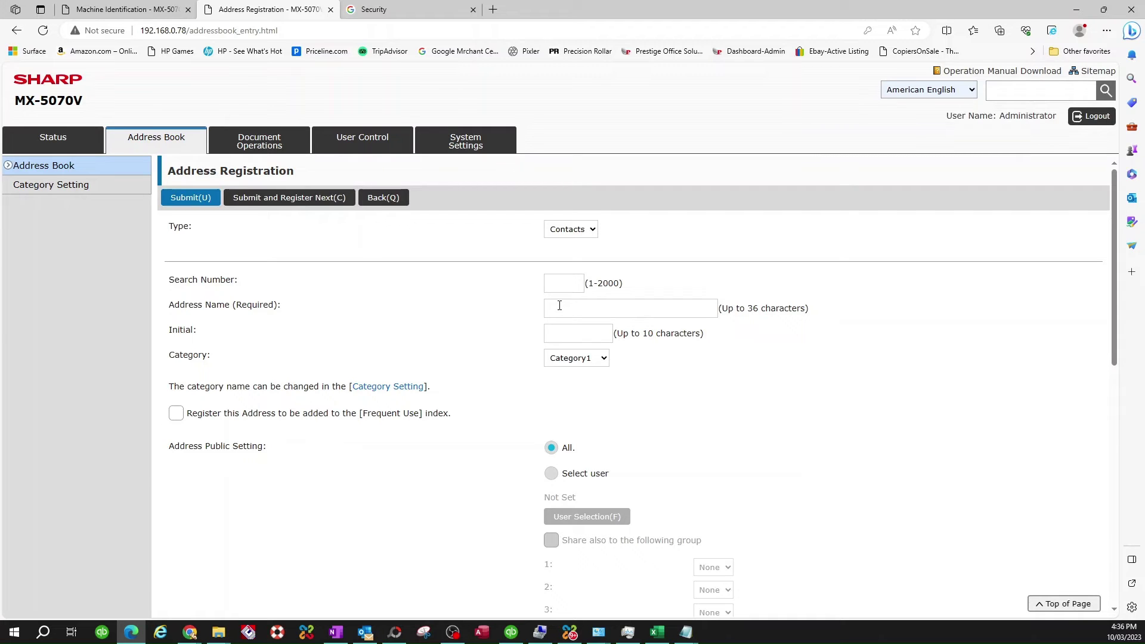
Step: Enter Address Name 'Test', Initial 't', and tick the Frequent Use index
left_click(559, 306)
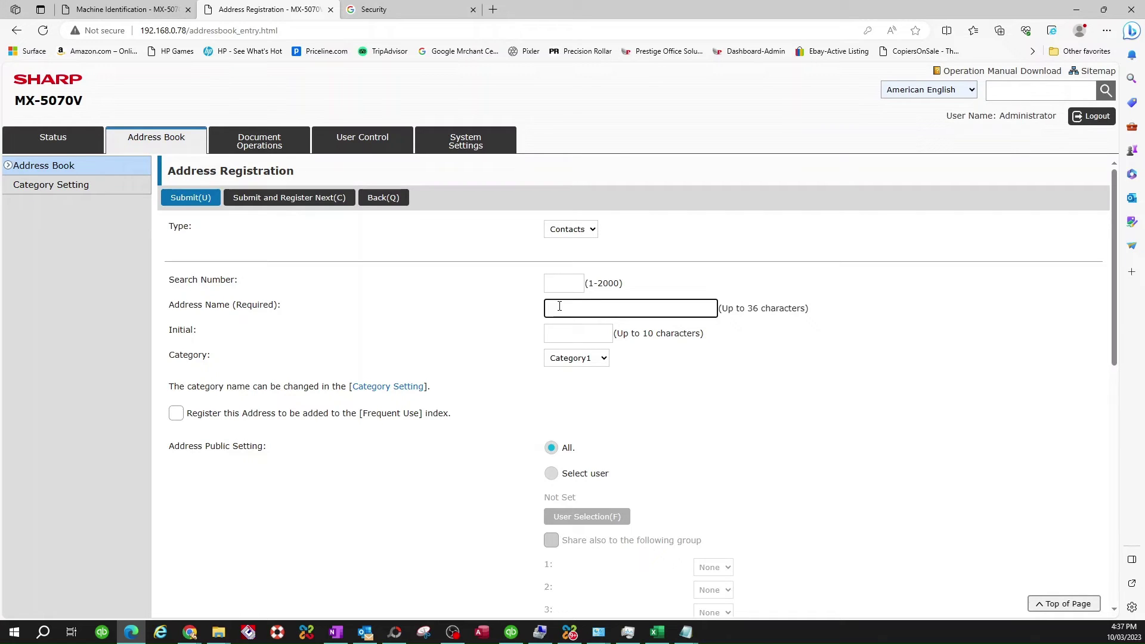
type("Test")
left_click(580, 336)
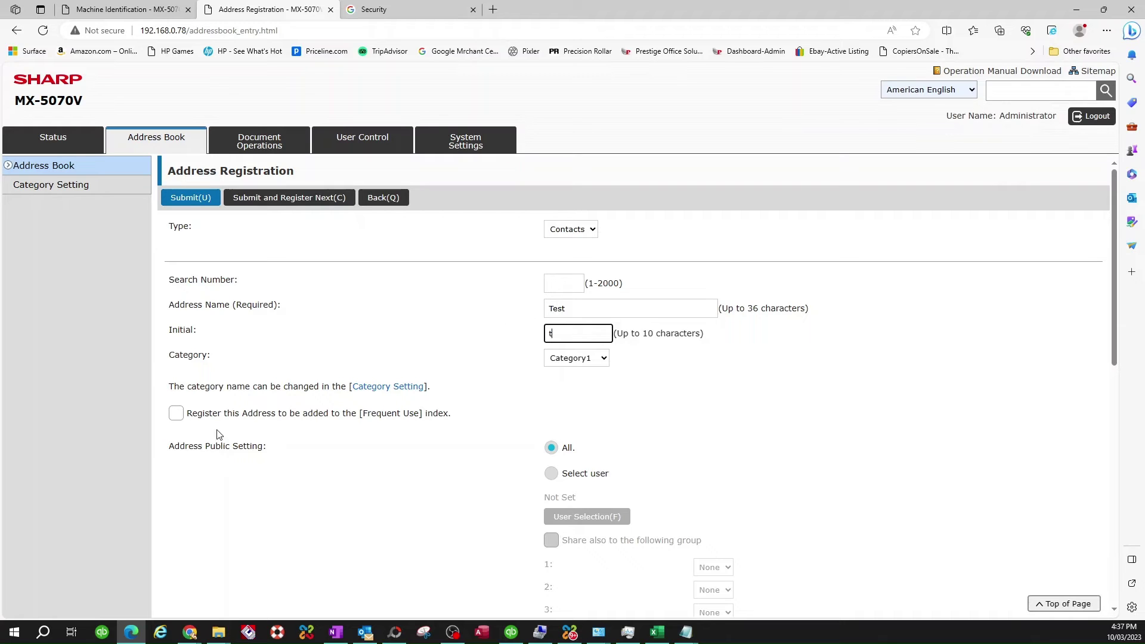
left_click(176, 414)
scroll(192, 427, "down", 1)
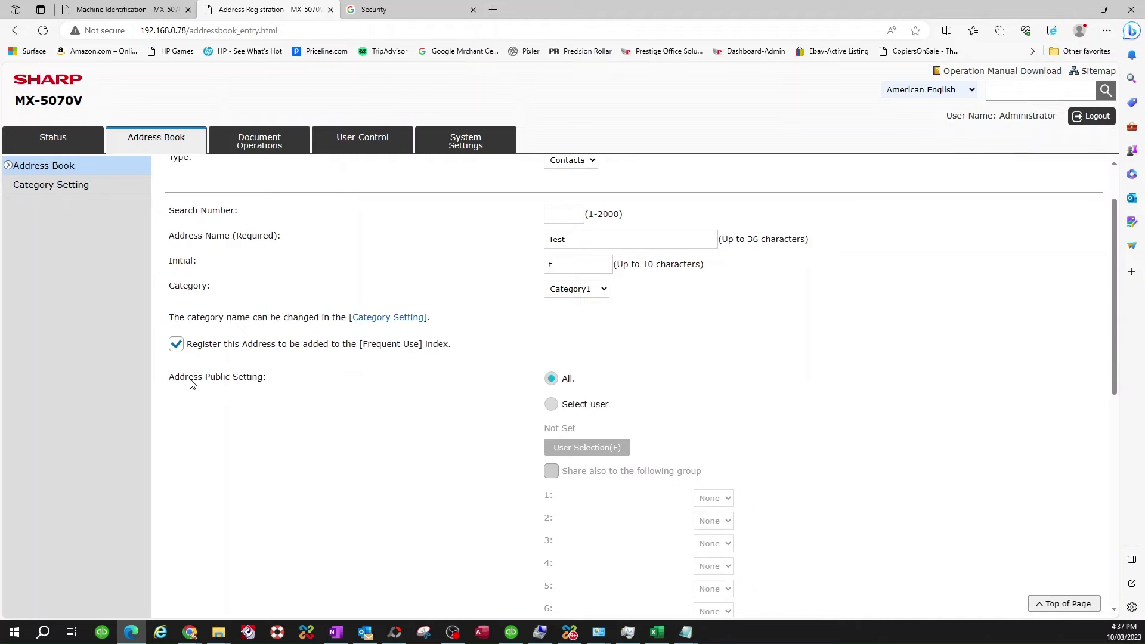
Step: Fill in the contact's e-mail address, keep PDF as file type, and save the contact
scroll(389, 418, "down", 4)
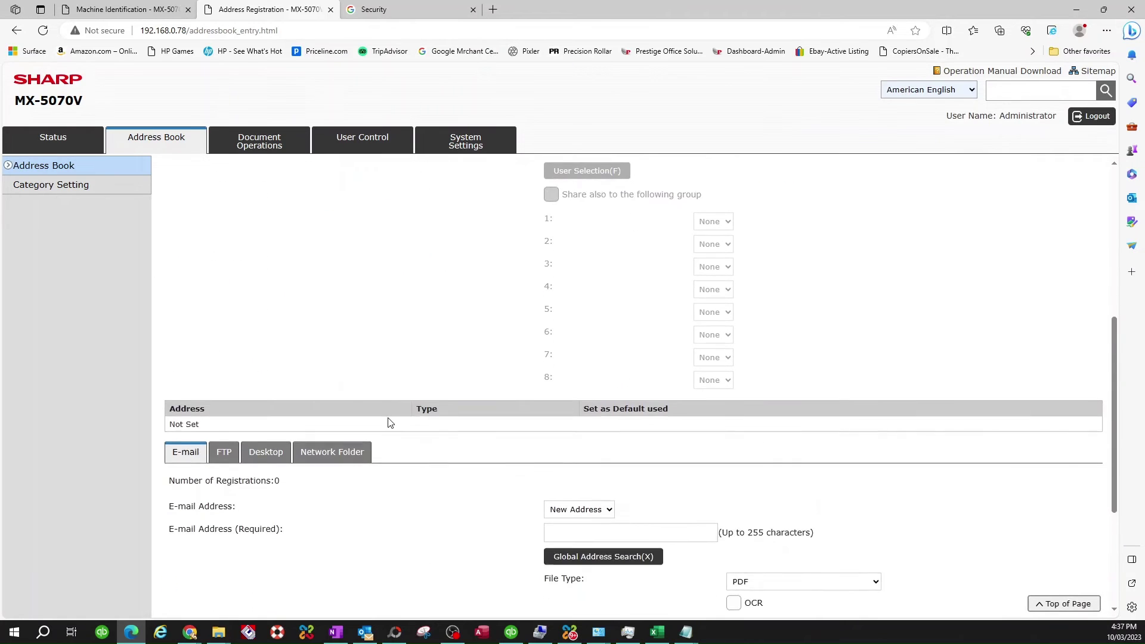
scroll(388, 422, "down", 2)
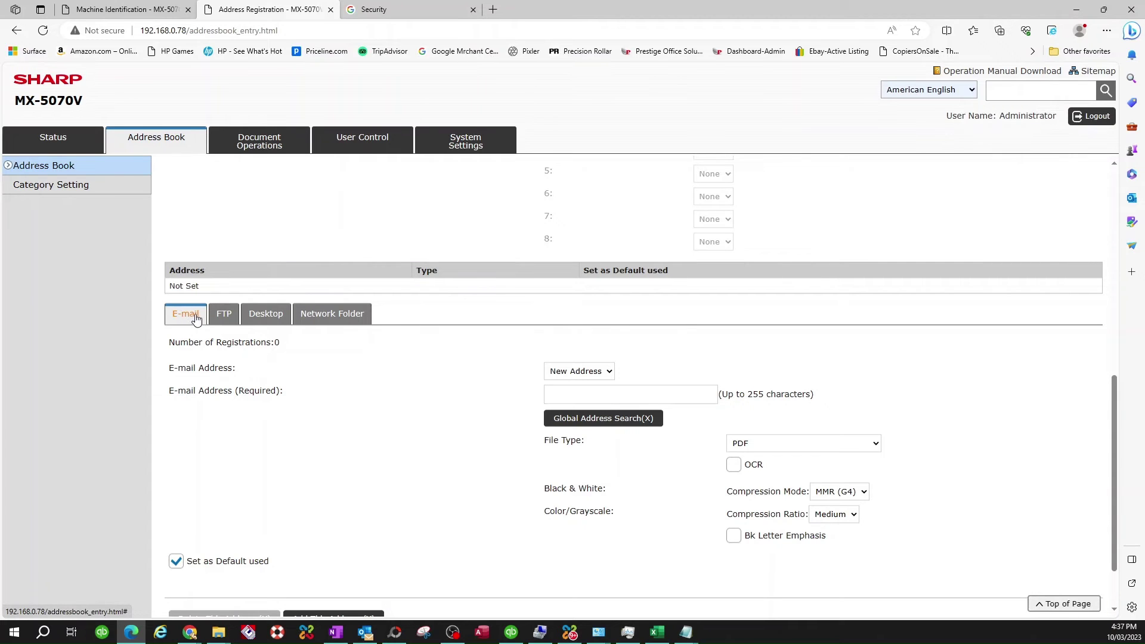
left_click(567, 394)
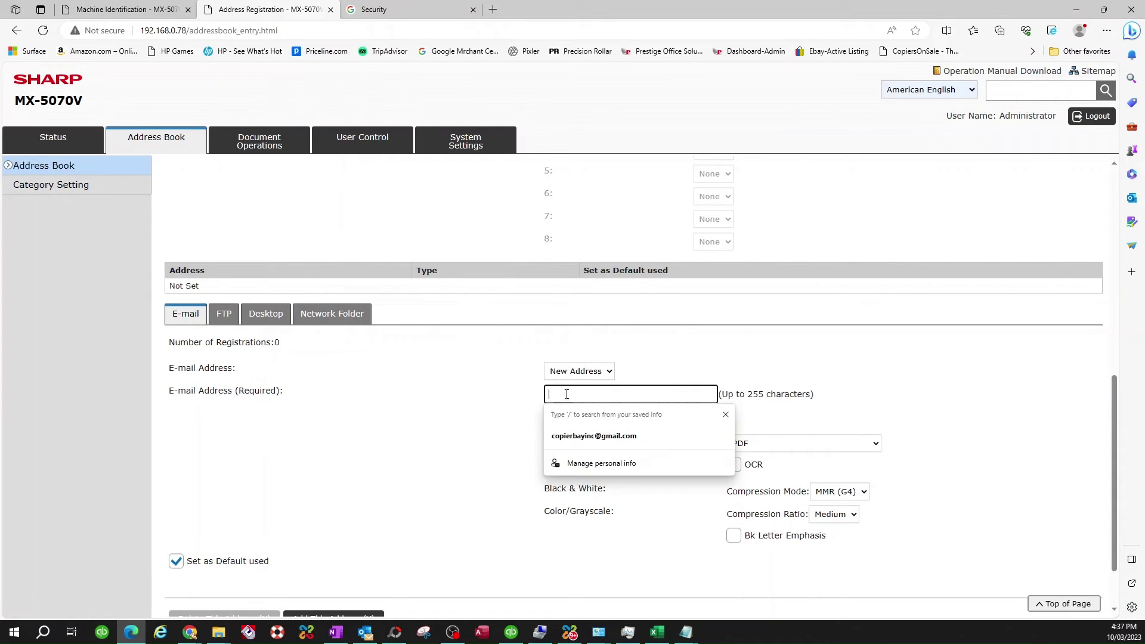
scroll(566, 395, "up", 8)
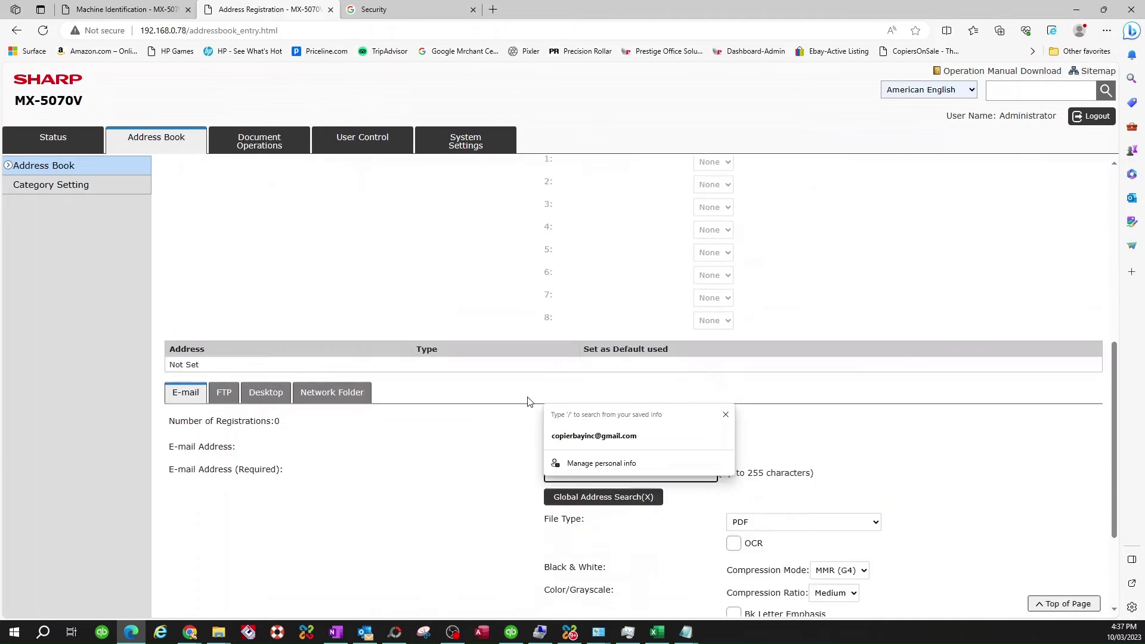
scroll(526, 403, "down", 1)
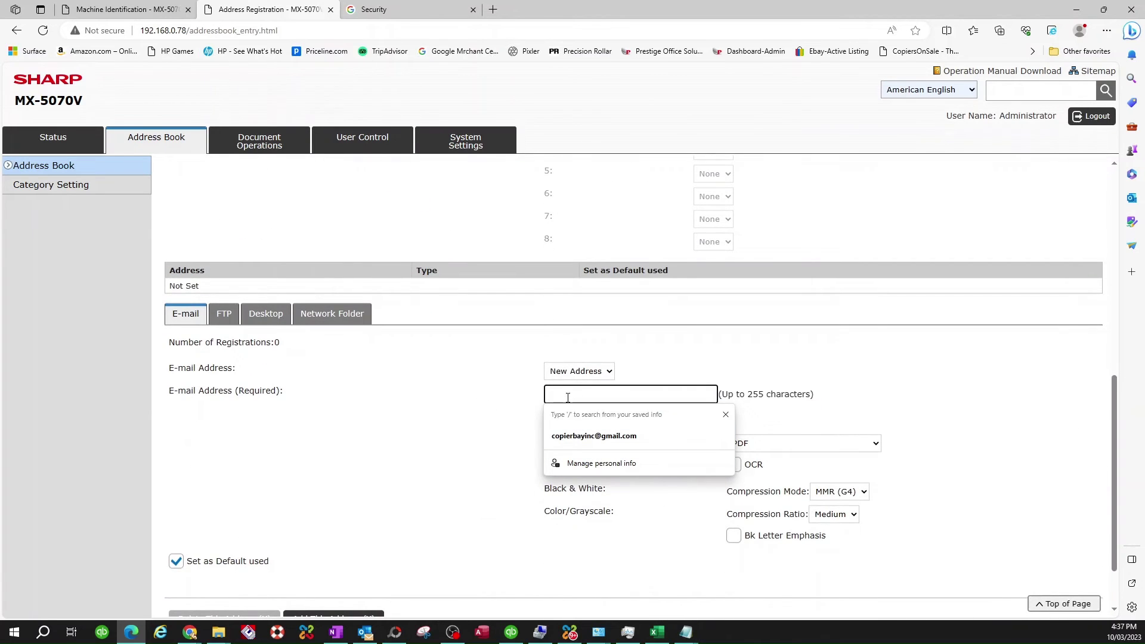
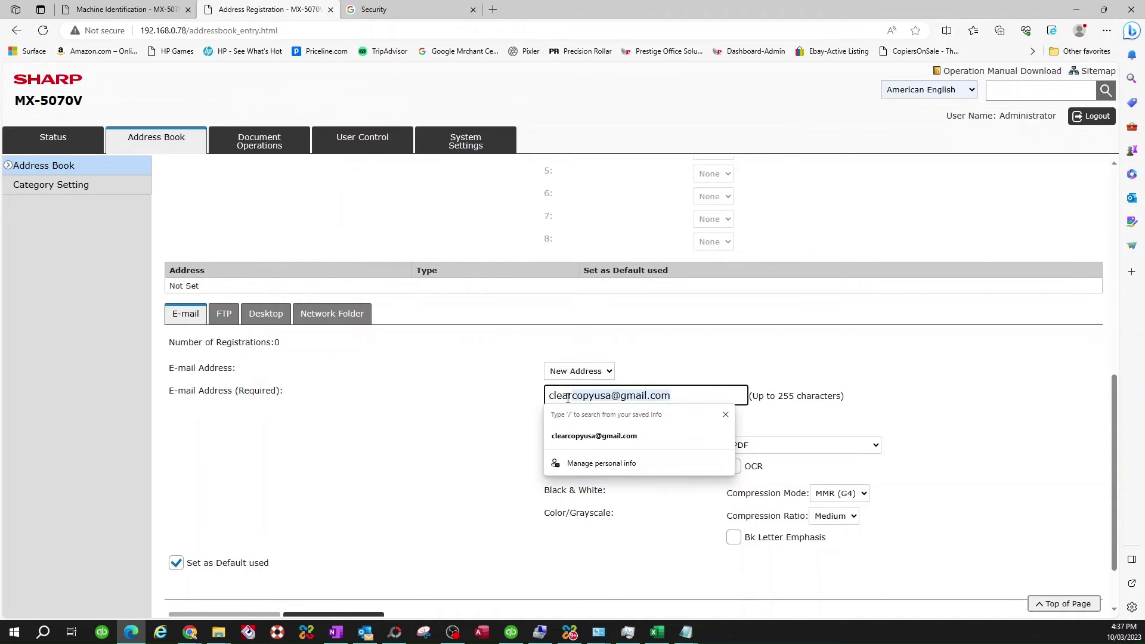
key("Tab")
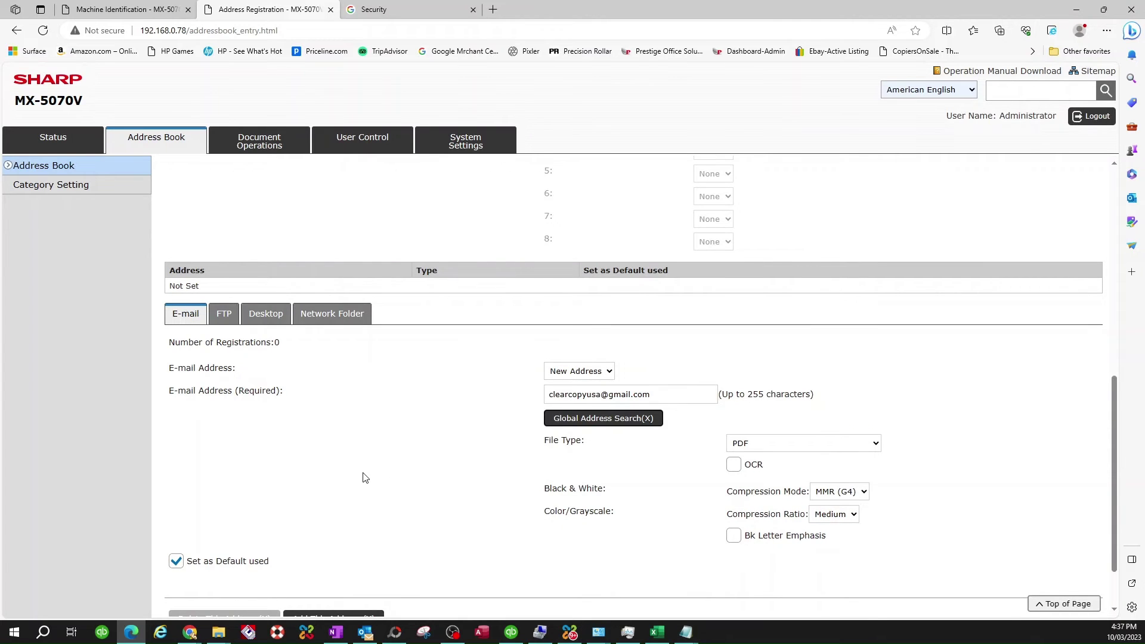
scroll(365, 478, "down", 2)
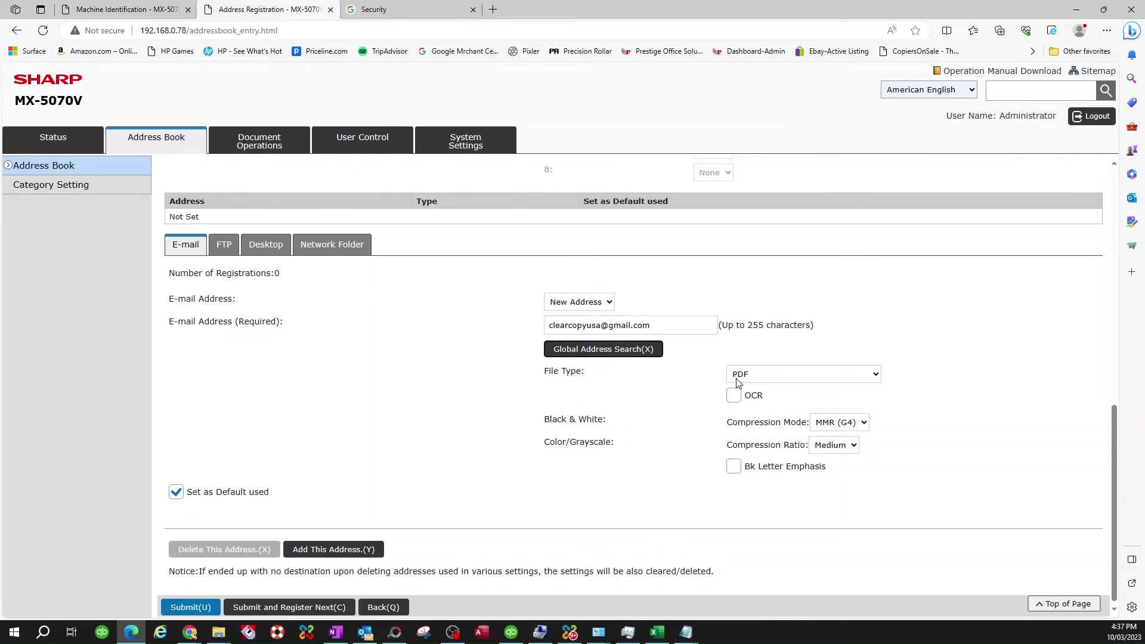
left_click(876, 375)
left_click(934, 400)
scroll(365, 431, "down", 1)
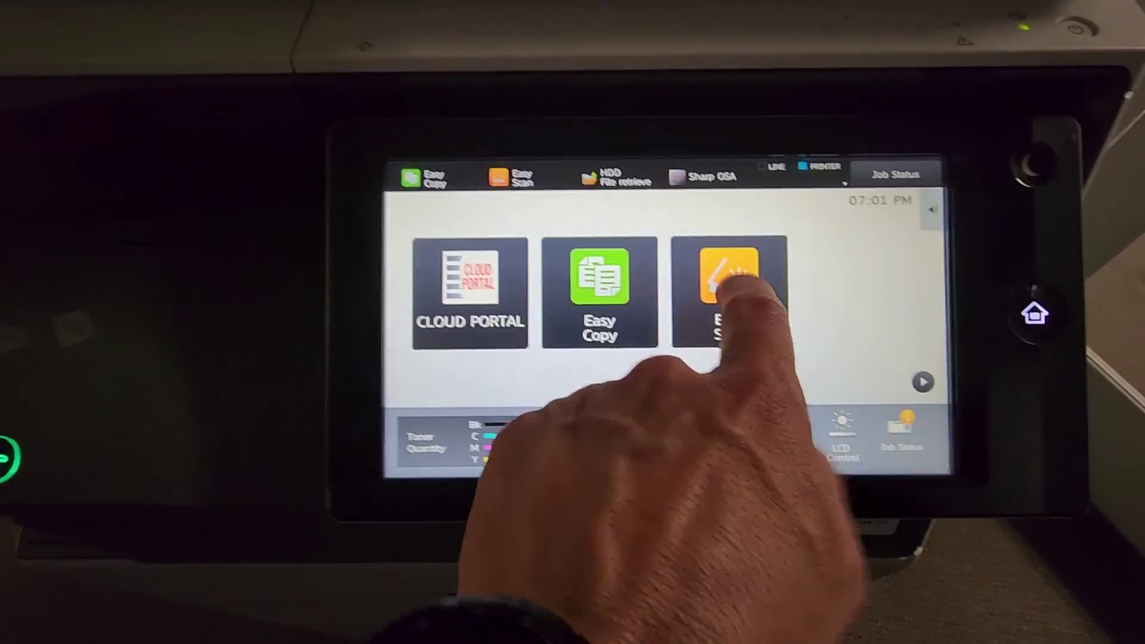
Step: Start an Easy Scan job and pick Test from the address book as recipient
left_click(776, 265)
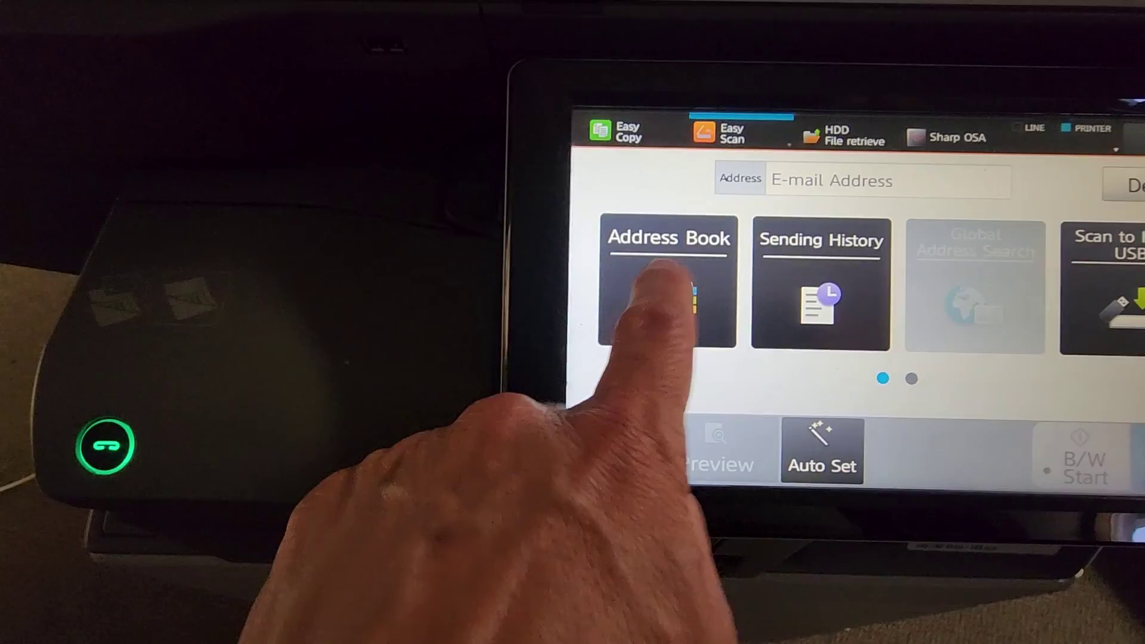
left_click(513, 280)
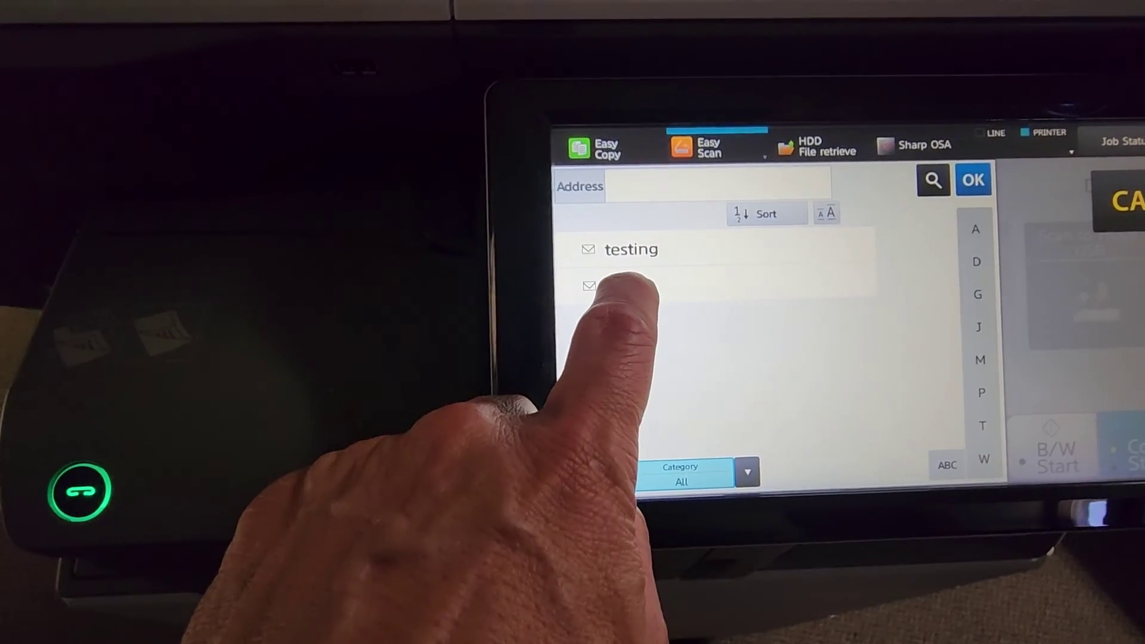
left_click(656, 281)
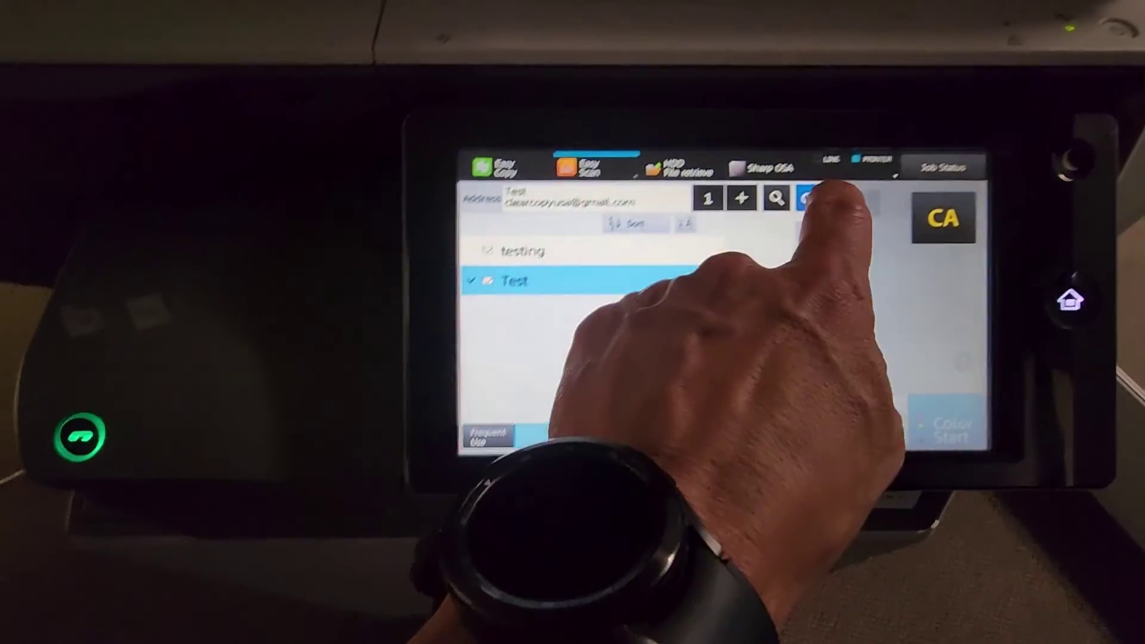
left_click(874, 84)
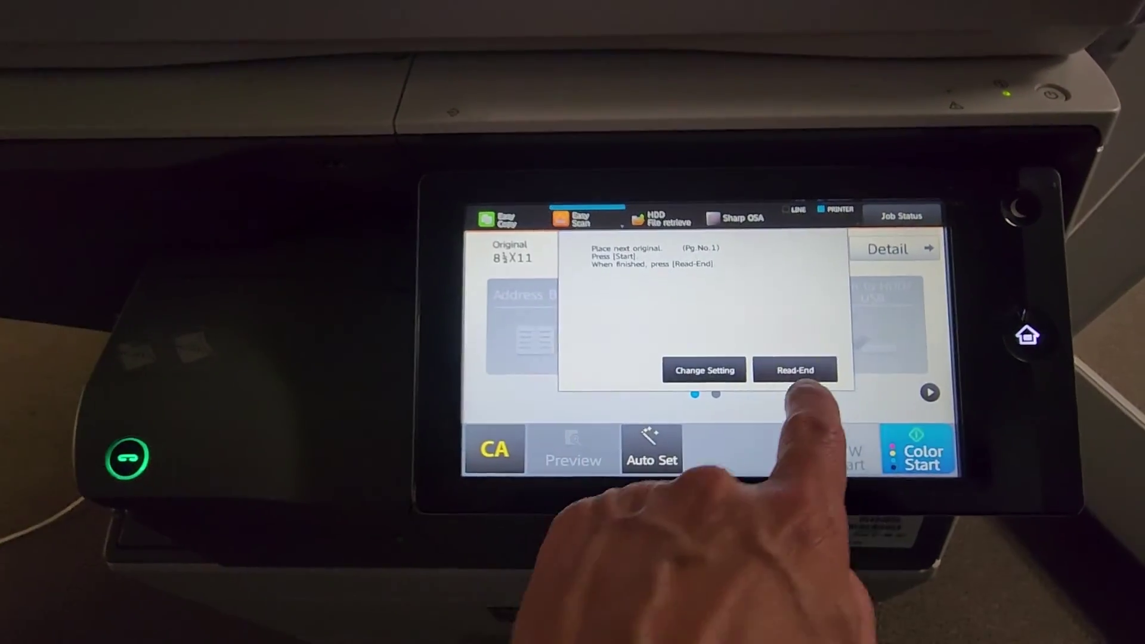
Step: Finish reading the original and check the completed scan jobs list for Send OK
left_click(795, 370)
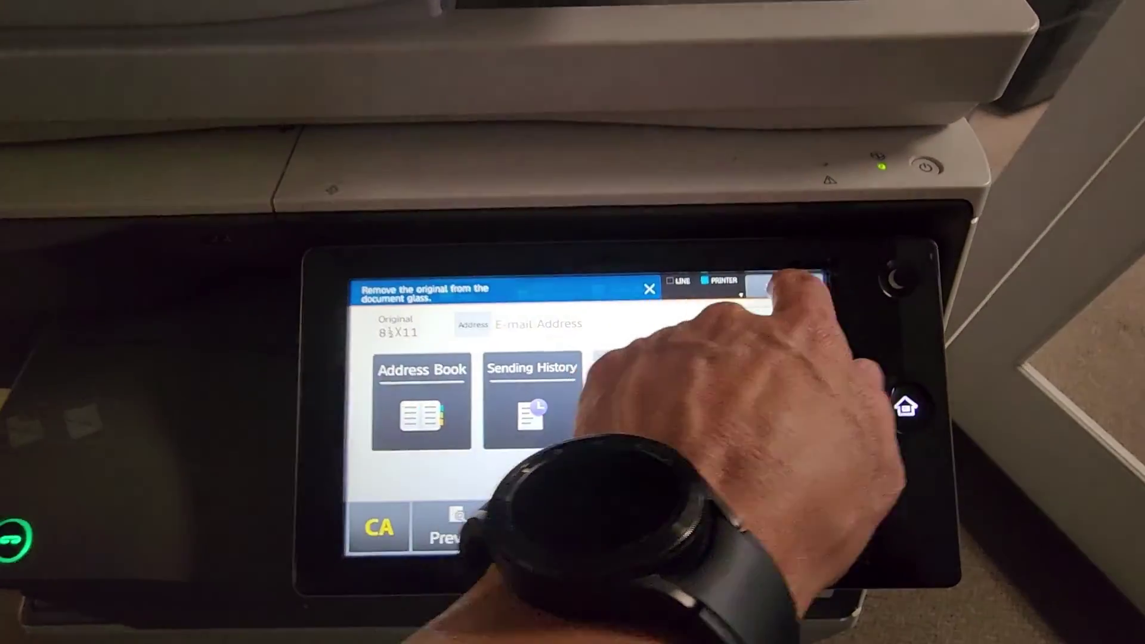
left_click(800, 283)
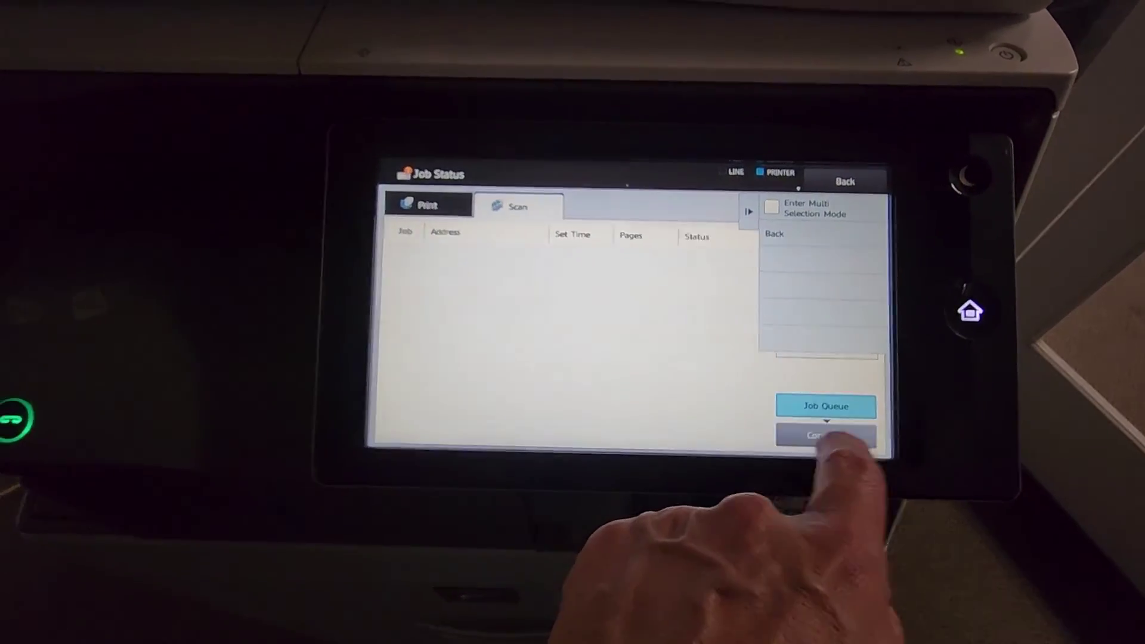
left_click(826, 436)
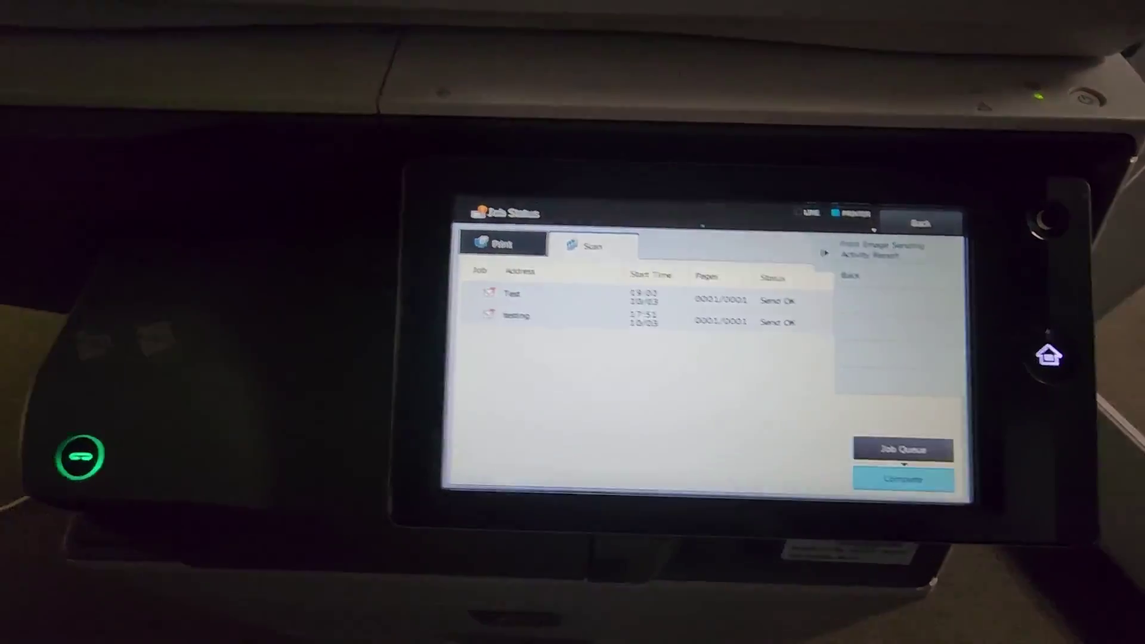